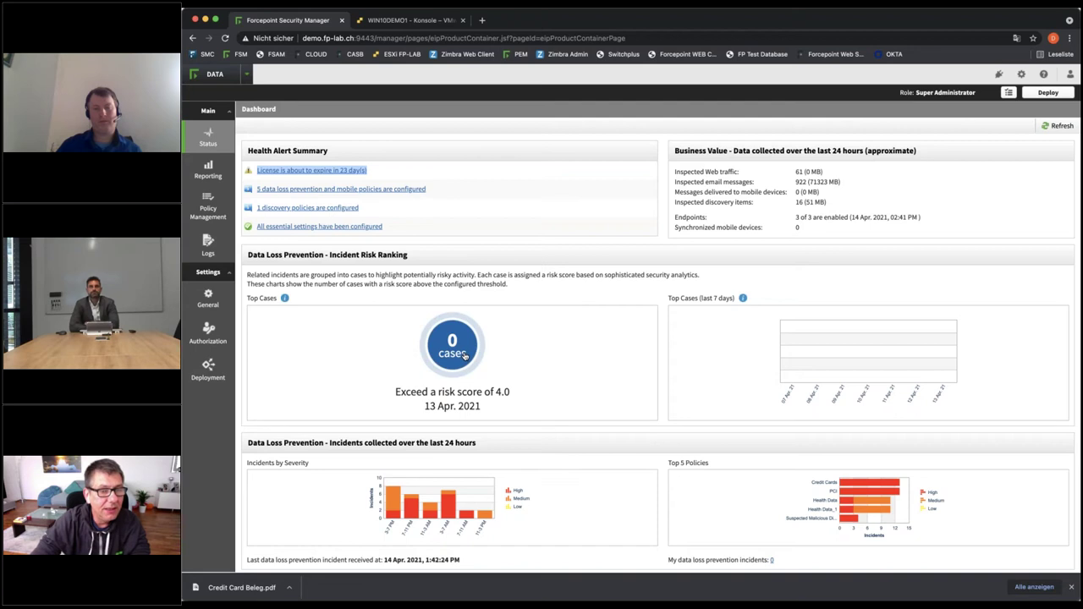
# Step: Examine the Incident Risk Ranking top cases, browse the timeline back through earlier weeks, and return to the dashboard
pyautogui.click(463, 356)
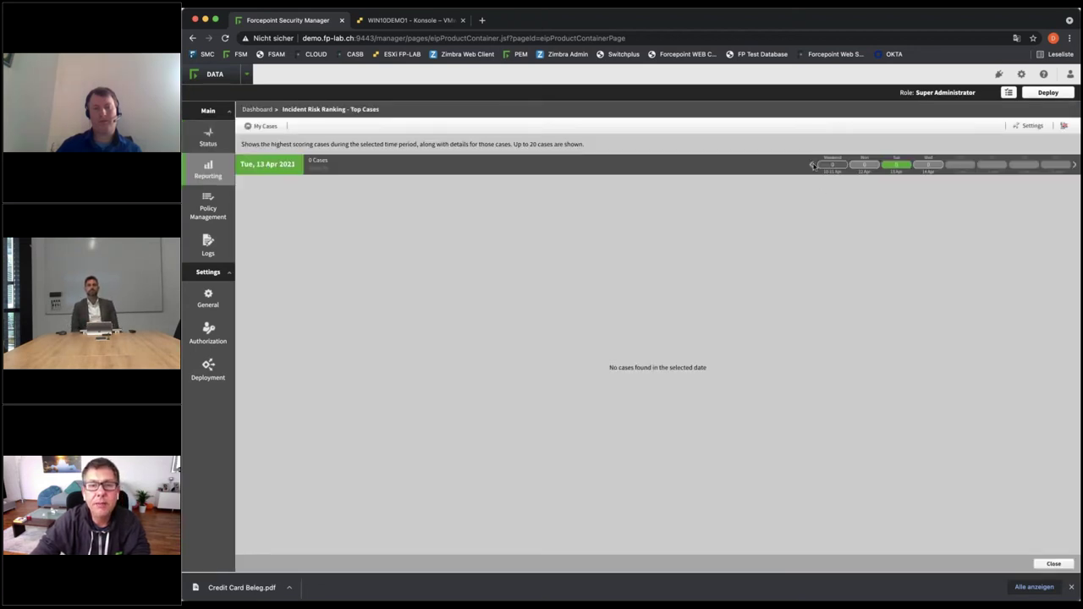
pyautogui.click(812, 165)
pyautogui.click(812, 166)
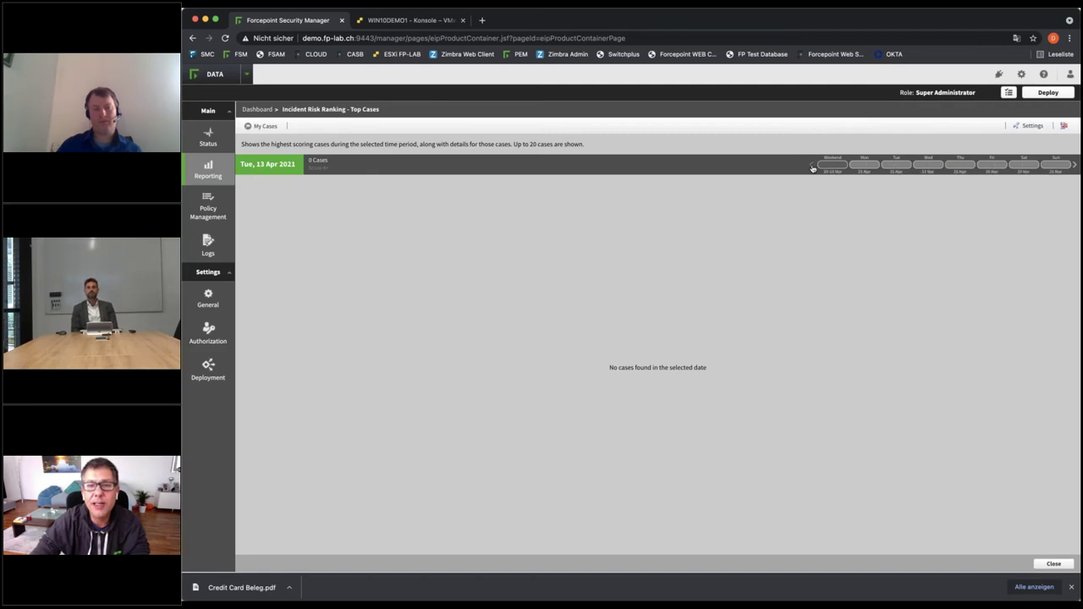
pyautogui.click(811, 166)
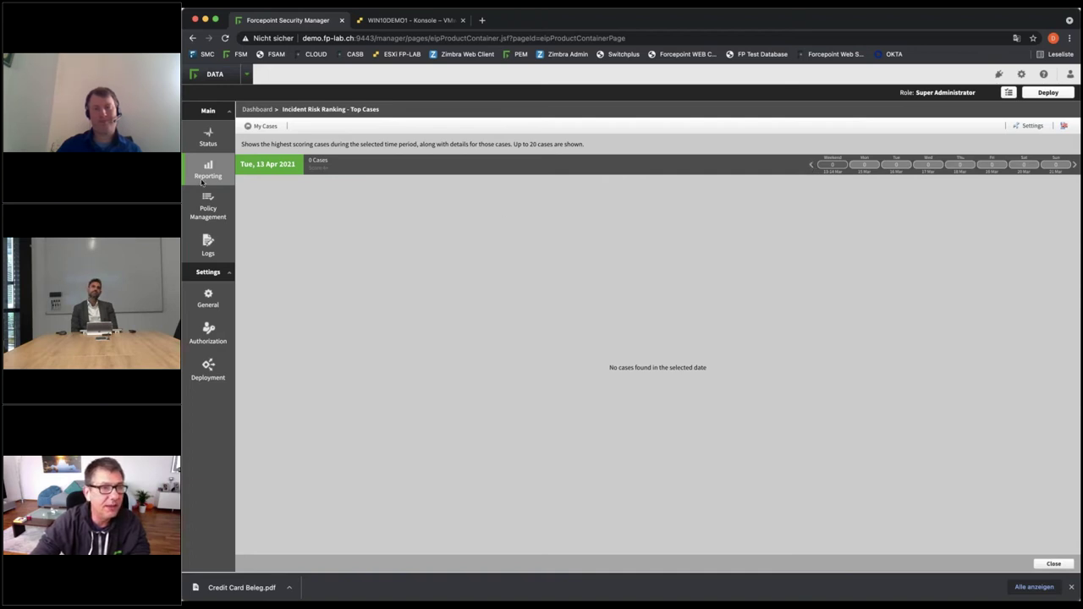
pyautogui.moveTo(206, 178)
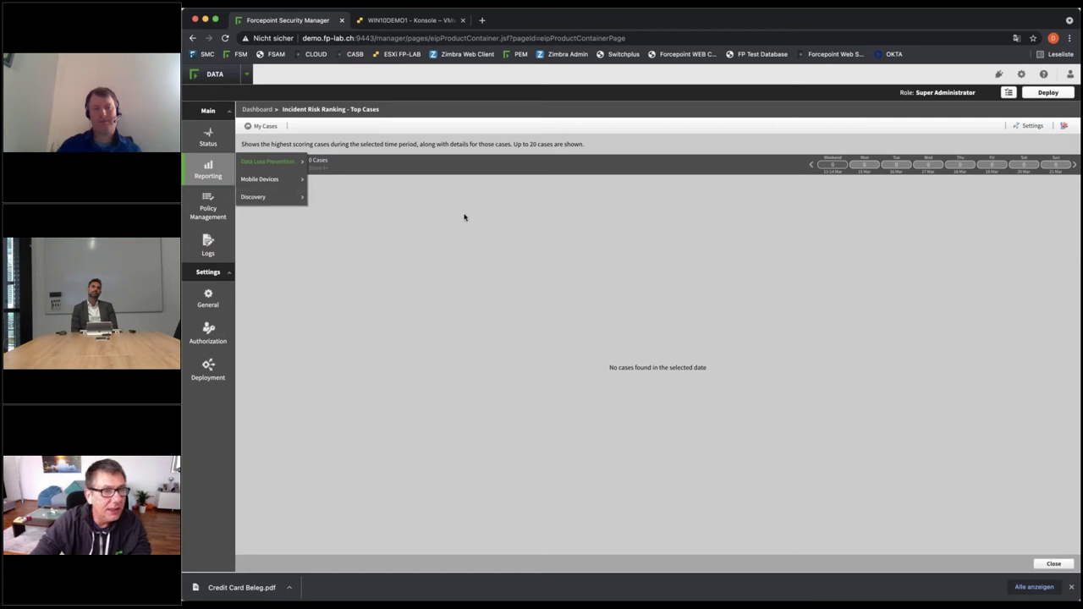
pyautogui.moveTo(209, 132)
pyautogui.click(255, 129)
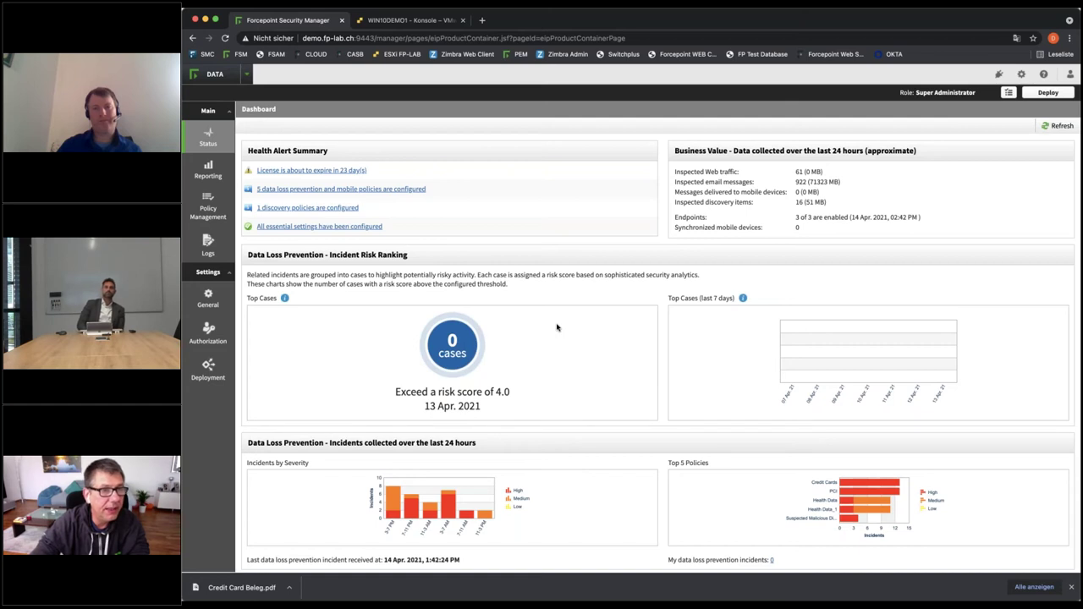
# Step: Go to the management of DLP policies and start adding a predefined policy from the policy library
pyautogui.moveTo(207, 216)
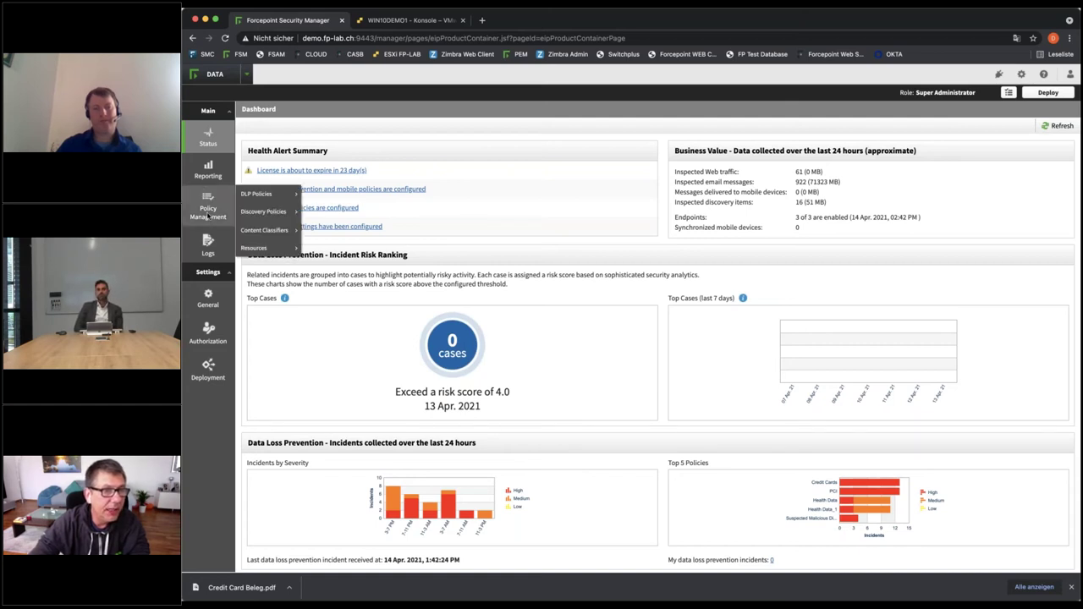
pyautogui.moveTo(261, 199)
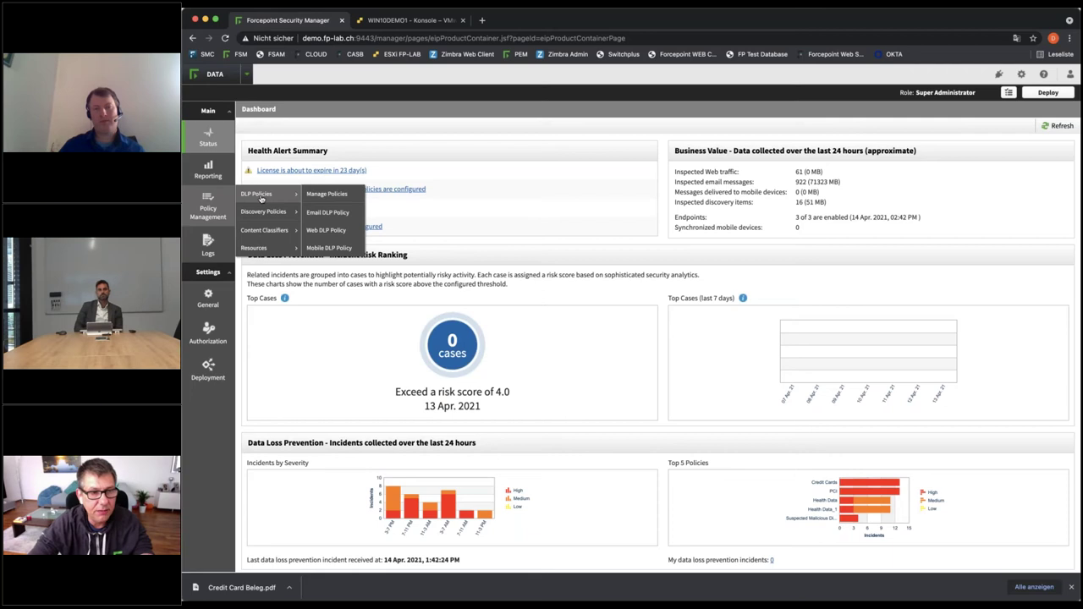
pyautogui.click(325, 197)
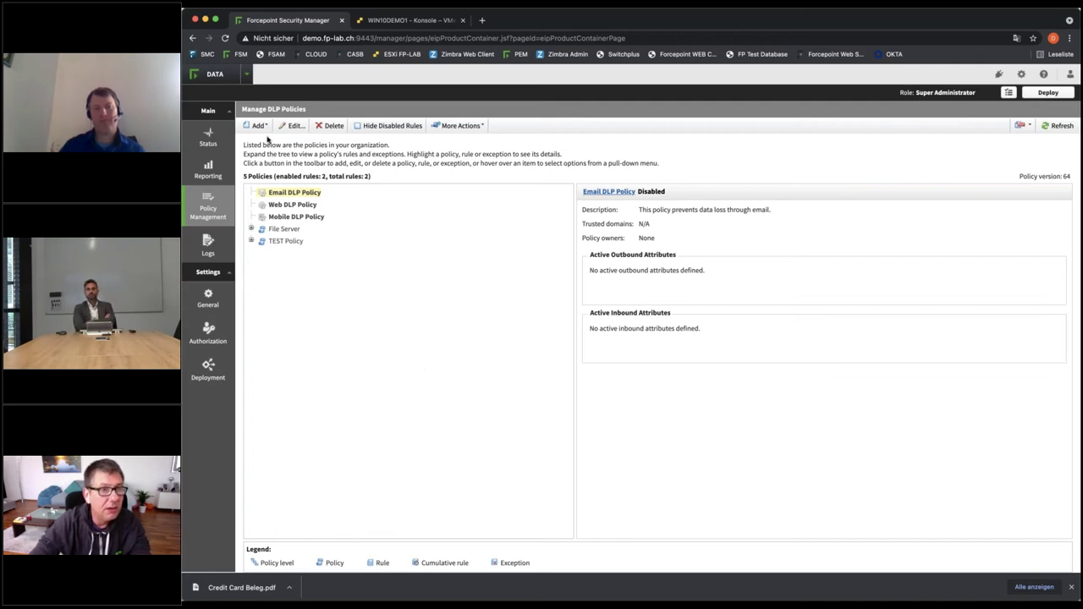
pyautogui.click(265, 128)
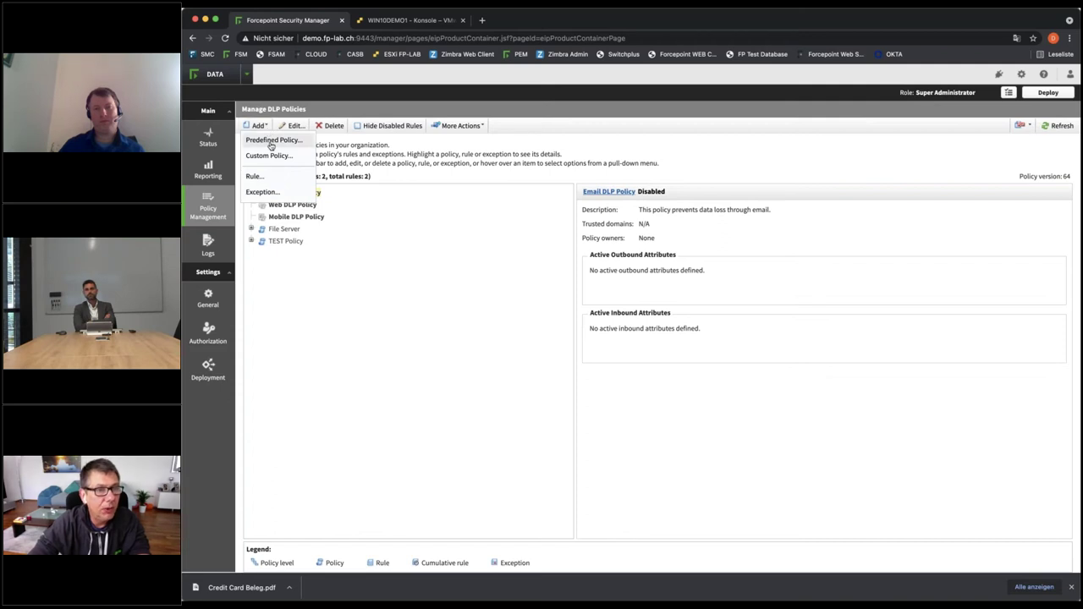
pyautogui.click(270, 142)
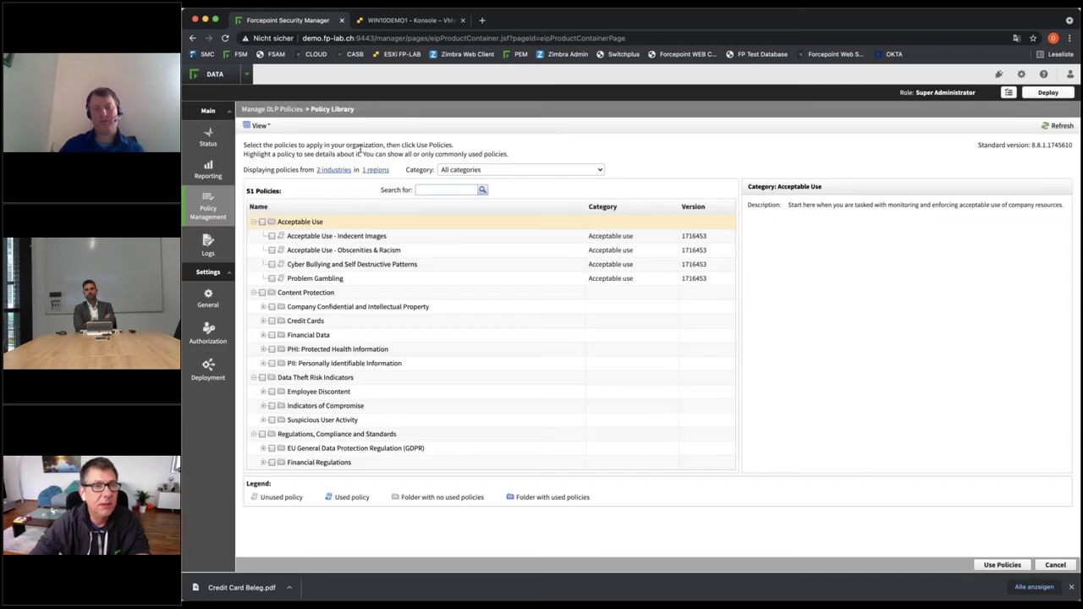
# Step: Change the library's industry filter to Manufacturer only, removing Finance and Banking and Healthcare and Pharma
pyautogui.click(333, 170)
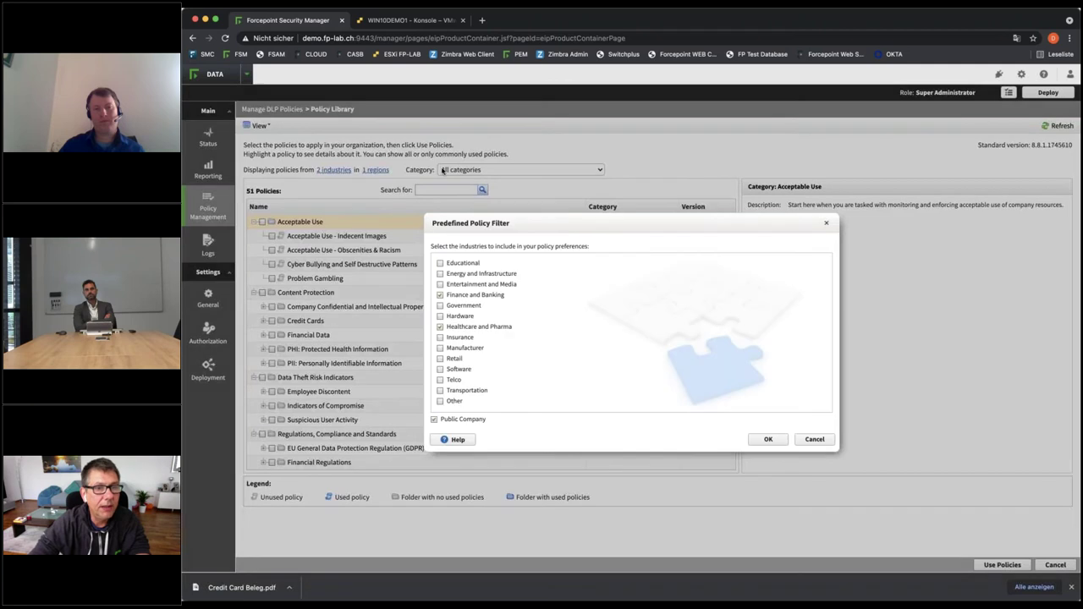
pyautogui.click(440, 296)
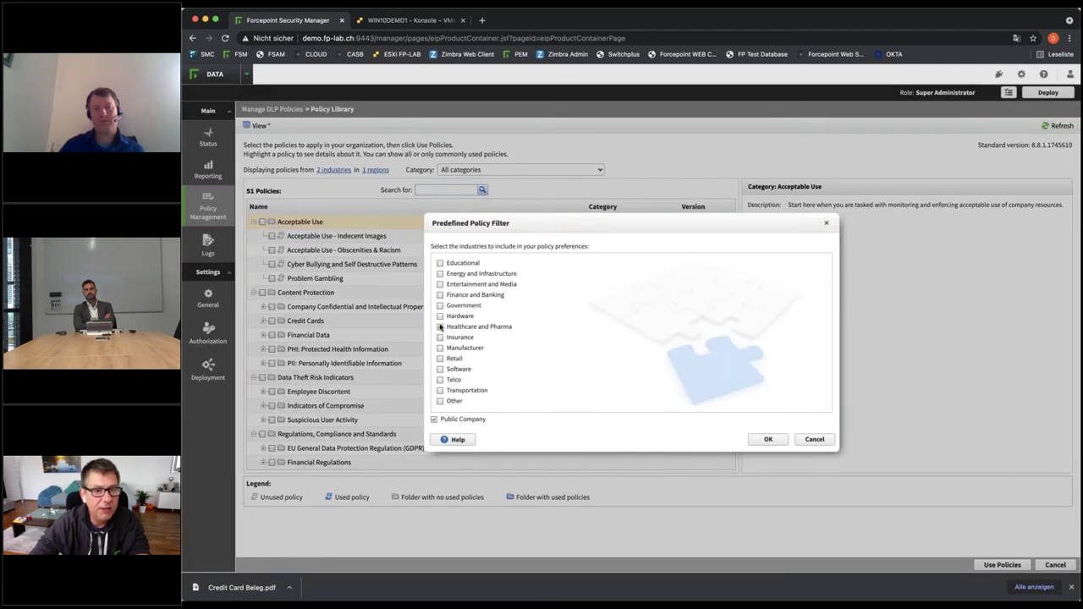
pyautogui.click(440, 326)
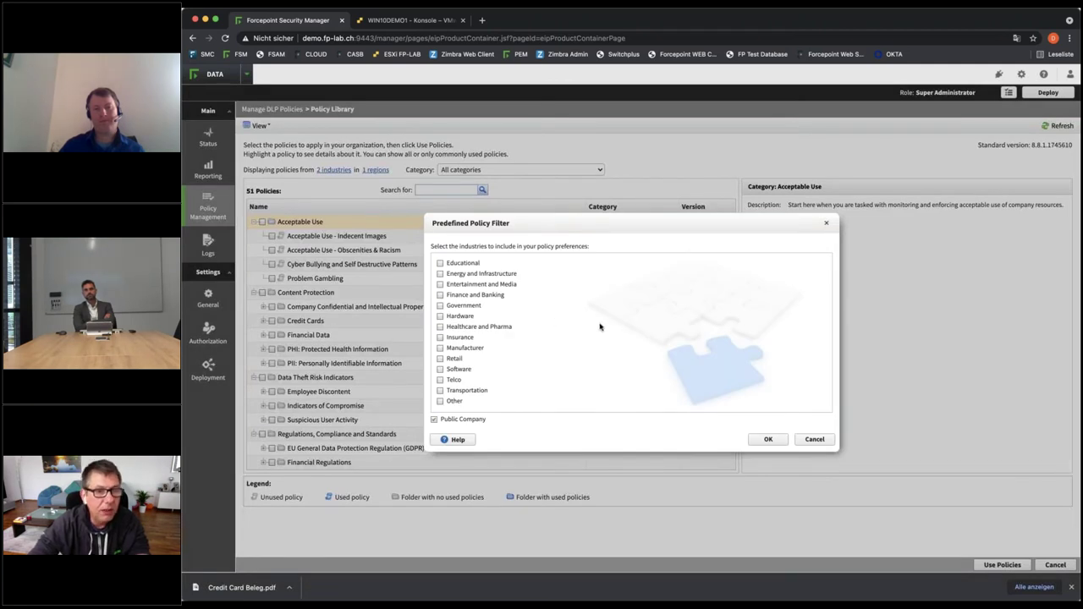
pyautogui.click(440, 348)
pyautogui.click(767, 439)
# Step: Add Germany to the European countries in the library's region filter, keeping Switzerland selected
pyautogui.click(376, 170)
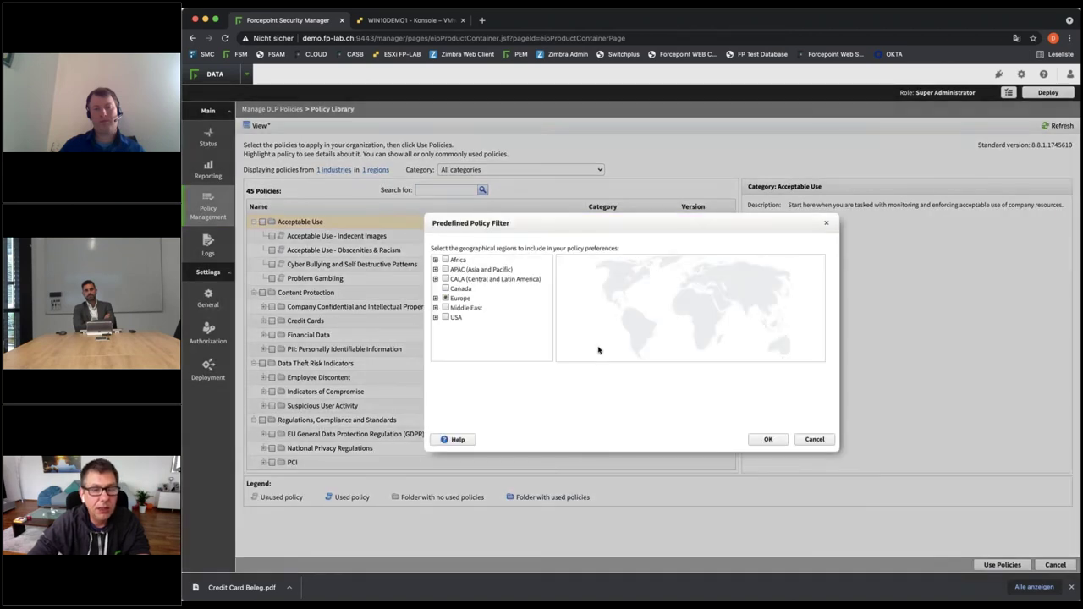
pyautogui.click(436, 298)
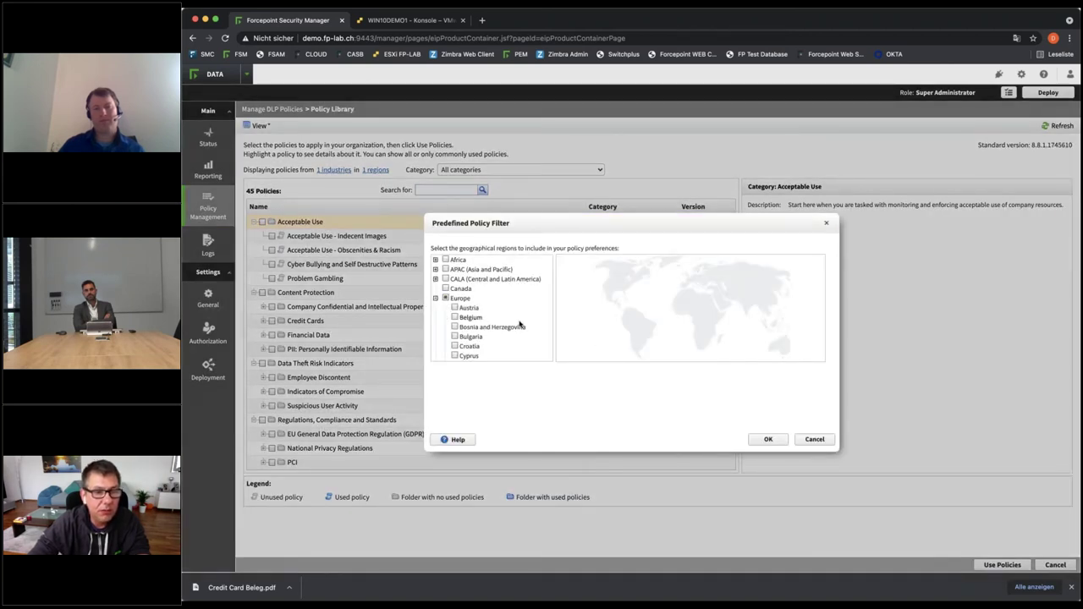
pyautogui.scroll(-3, 520, 326)
pyautogui.click(459, 323)
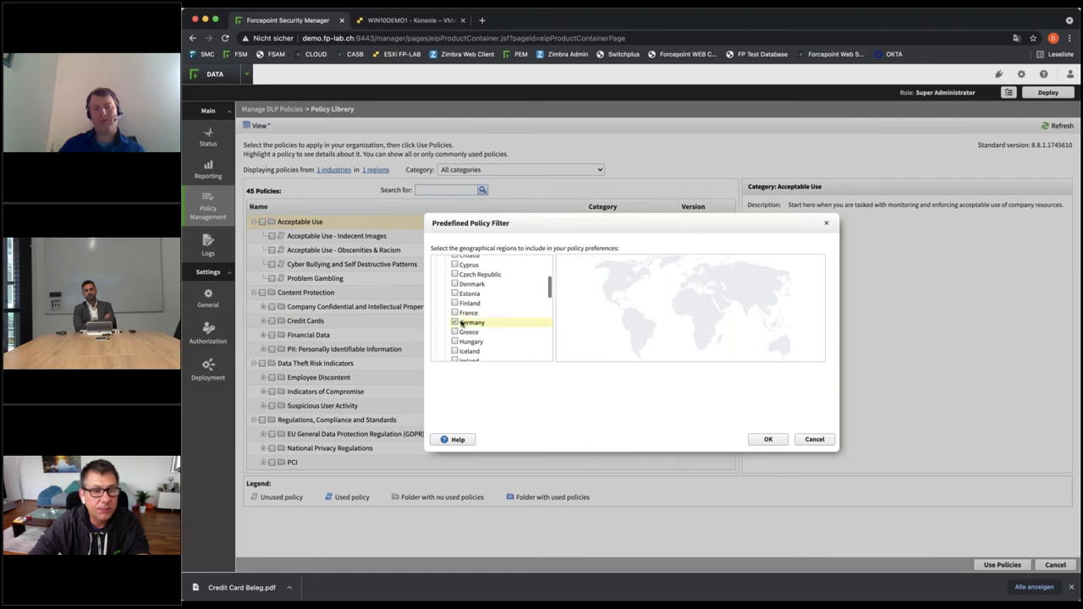
pyautogui.scroll(-6, 508, 332)
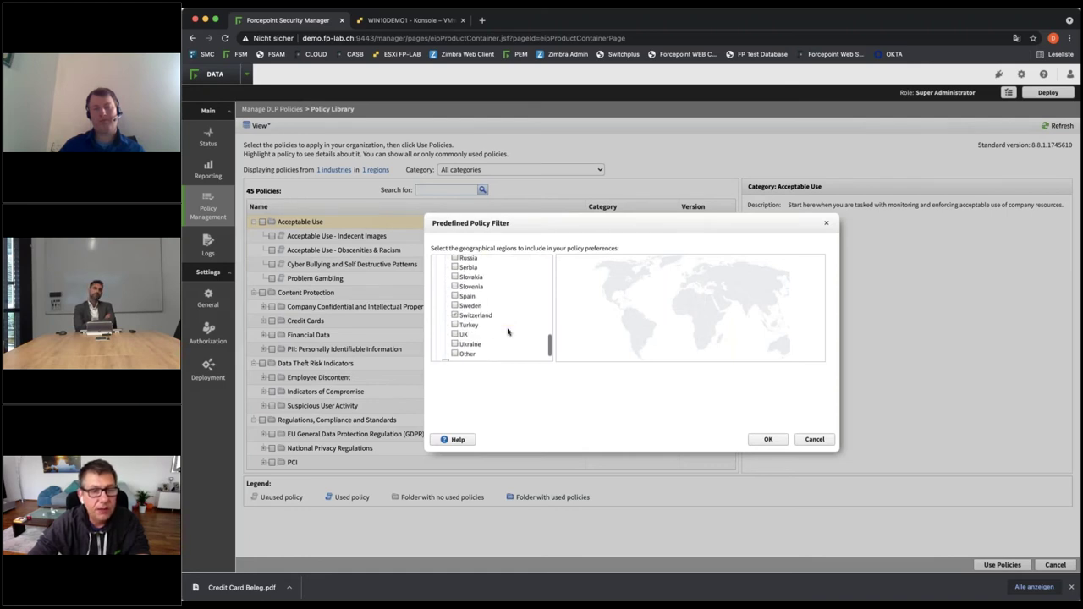
pyautogui.click(768, 441)
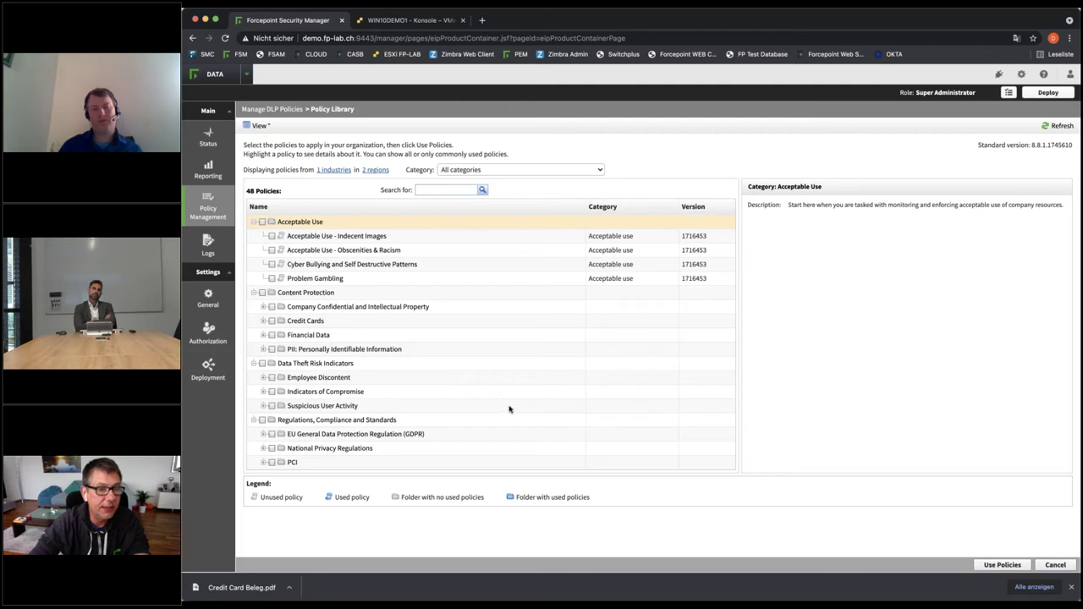
# Step: Add the Germany Federal Privacy Protection Act policy from the National Privacy Regulations for the European Union, and display its rules
pyautogui.click(263, 434)
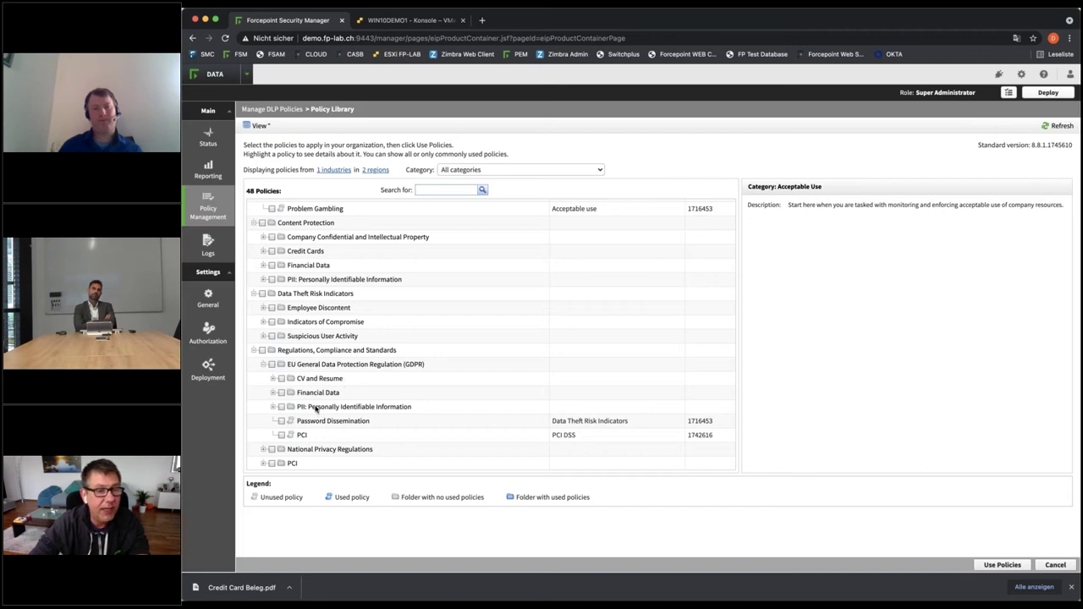
pyautogui.scroll(-1, 316, 409)
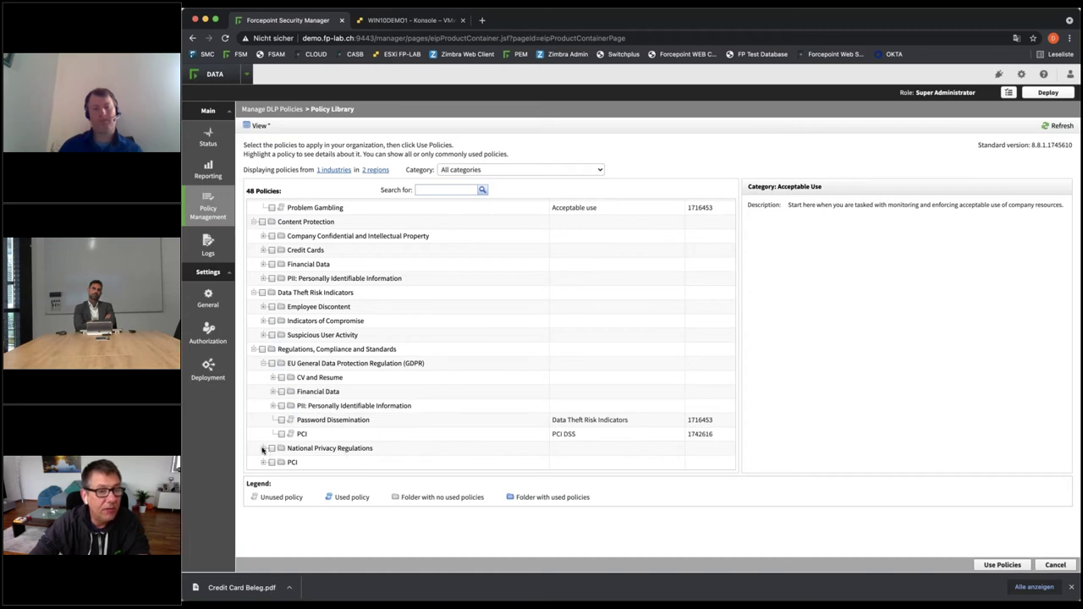
pyautogui.click(263, 450)
pyautogui.scroll(-1, 445, 409)
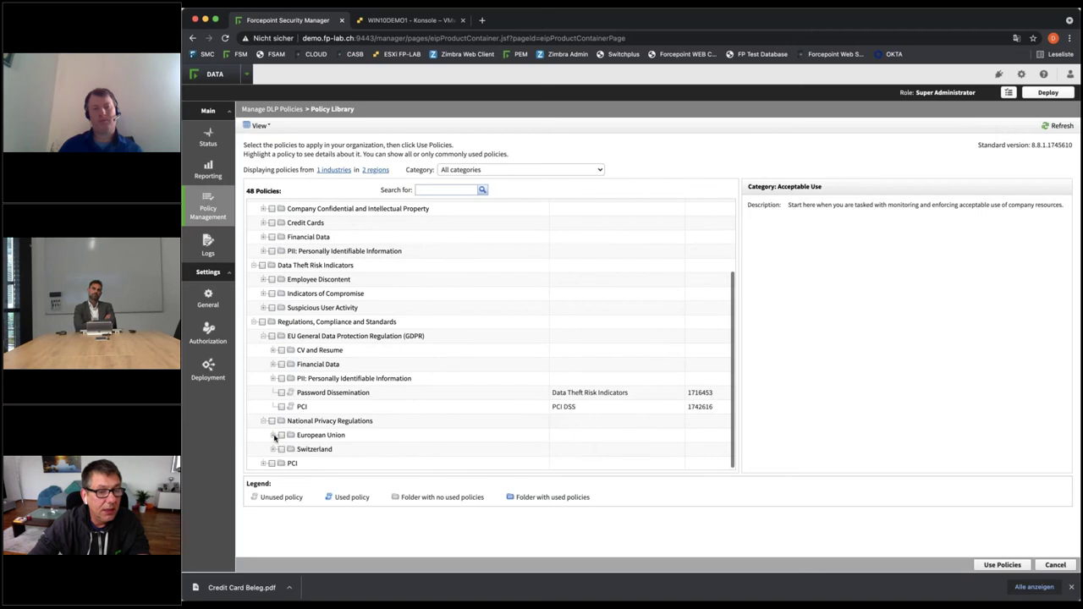
pyautogui.click(274, 438)
pyautogui.scroll(-1, 435, 431)
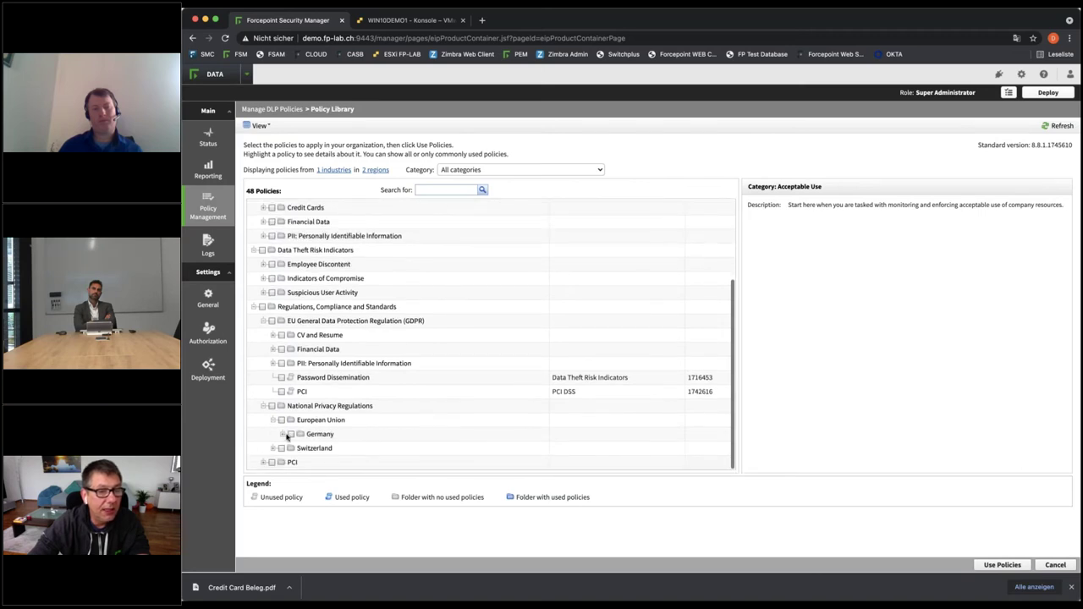
pyautogui.click(284, 435)
pyautogui.scroll(-1, 397, 438)
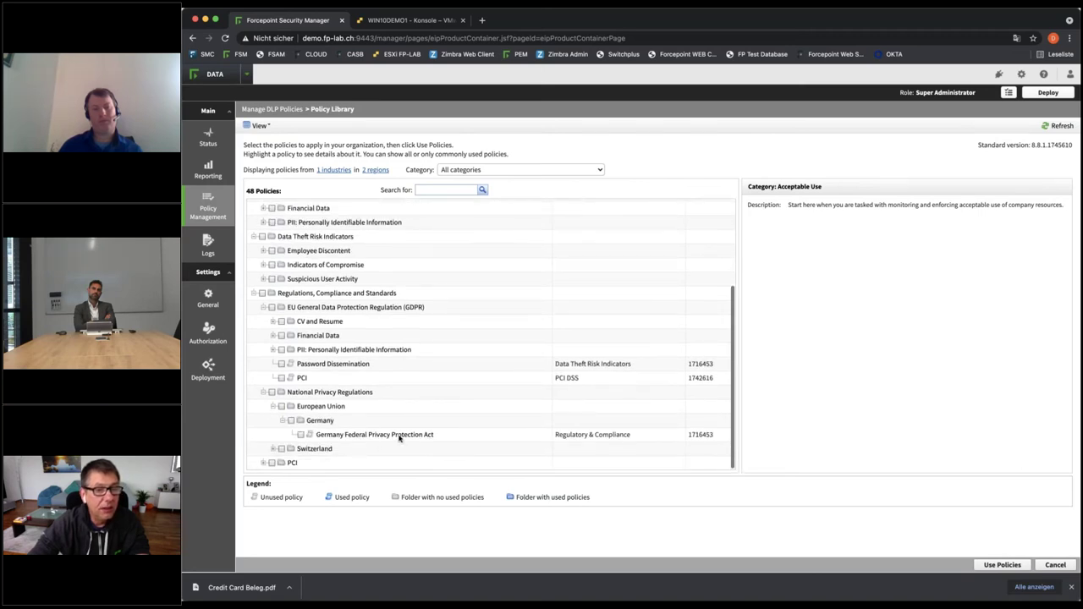
pyautogui.click(402, 436)
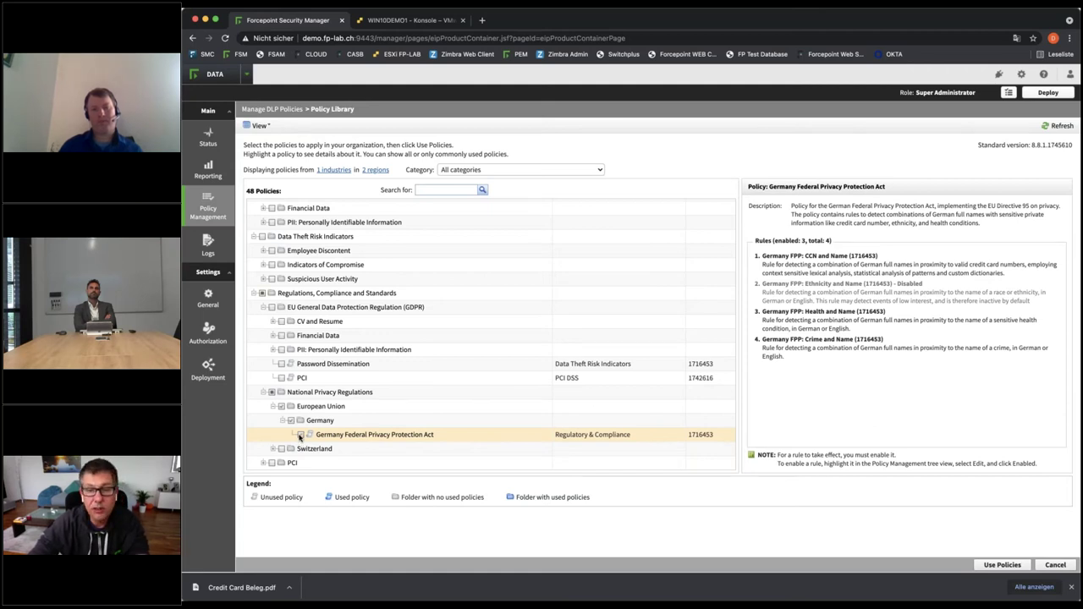
pyautogui.click(1003, 565)
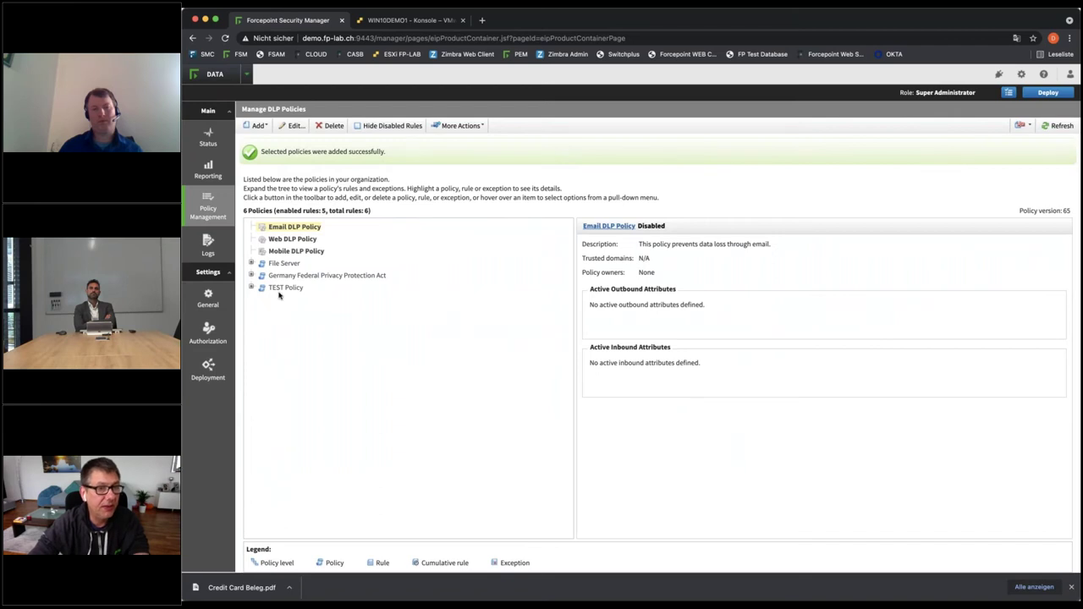
pyautogui.click(251, 276)
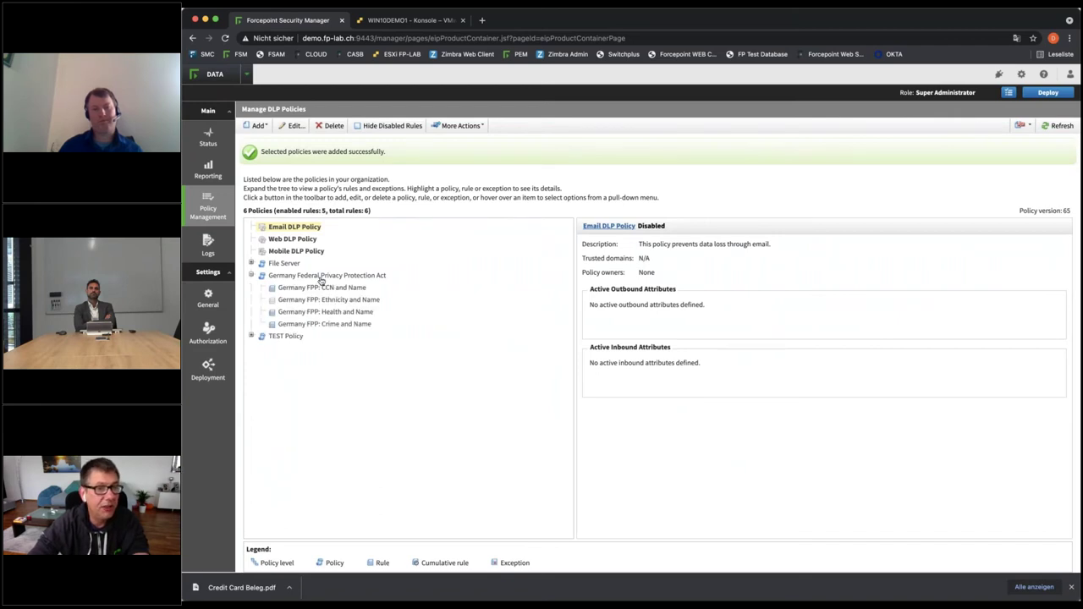
pyautogui.click(322, 277)
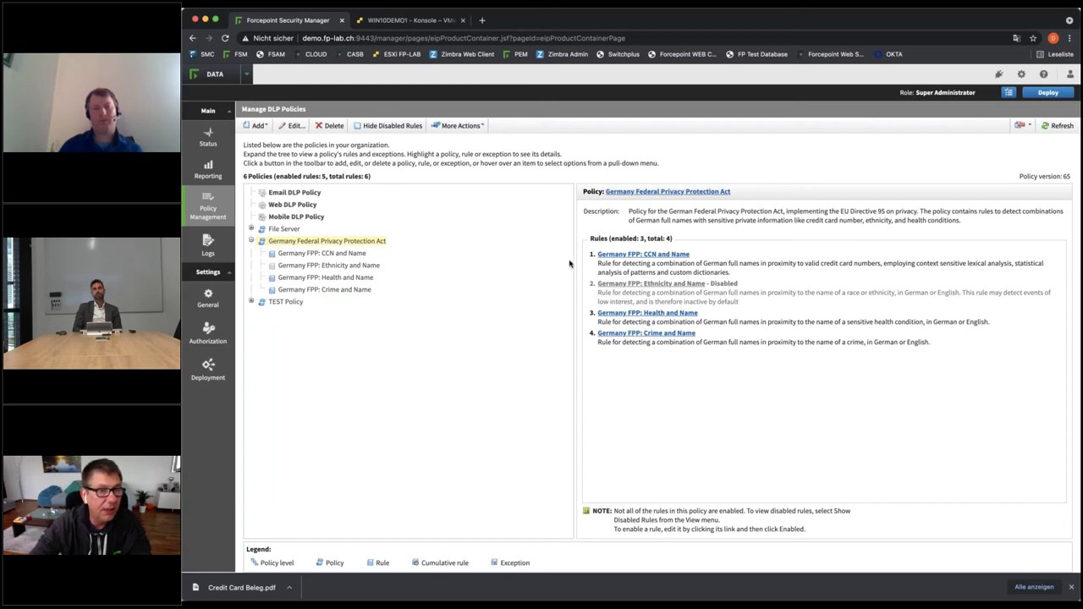
# Step: Create a custom policy named "Webinar Test Policy", use the policy name for its rule, and proceed to the rule's condition
pyautogui.click(258, 125)
pyautogui.click(291, 158)
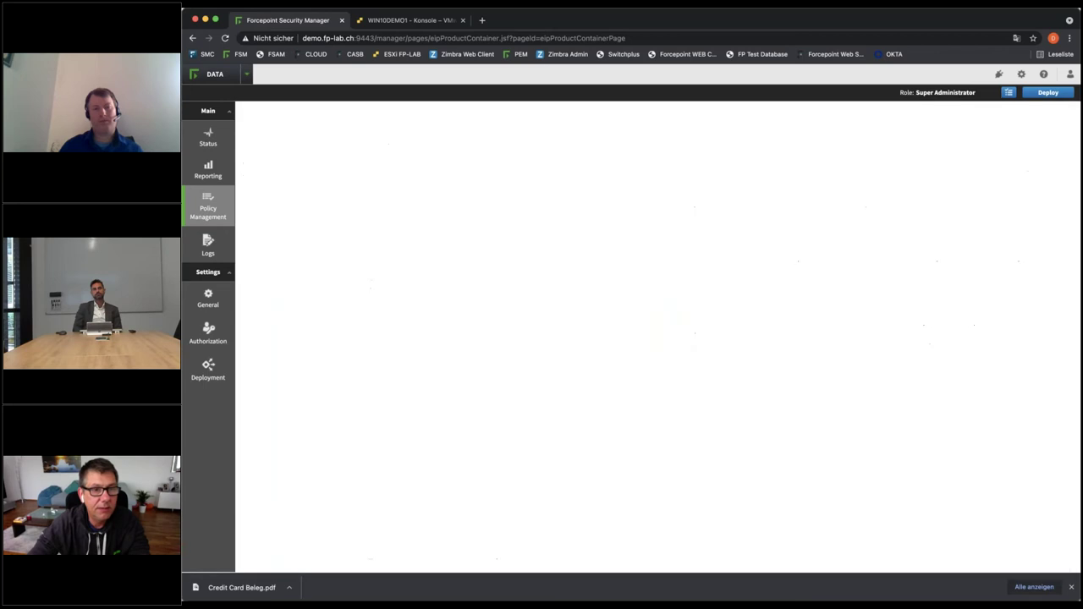
pyautogui.click(401, 185)
pyautogui.write('Webinar Te')
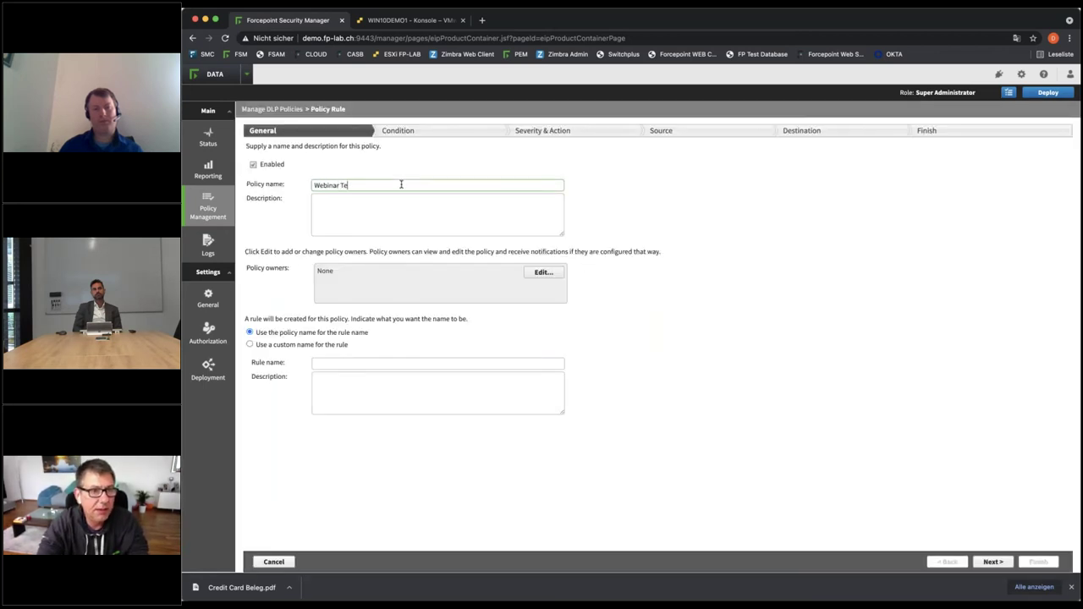
pyautogui.write('st Policy')
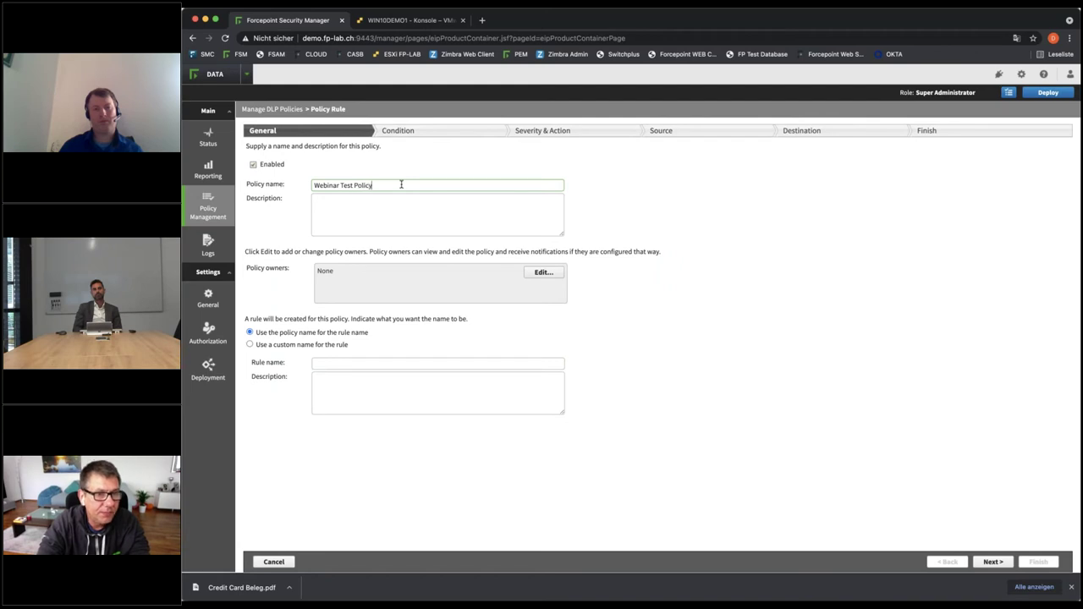
pyautogui.press('Tab')
pyautogui.moveTo(393, 364); pyautogui.dragTo(261, 369)
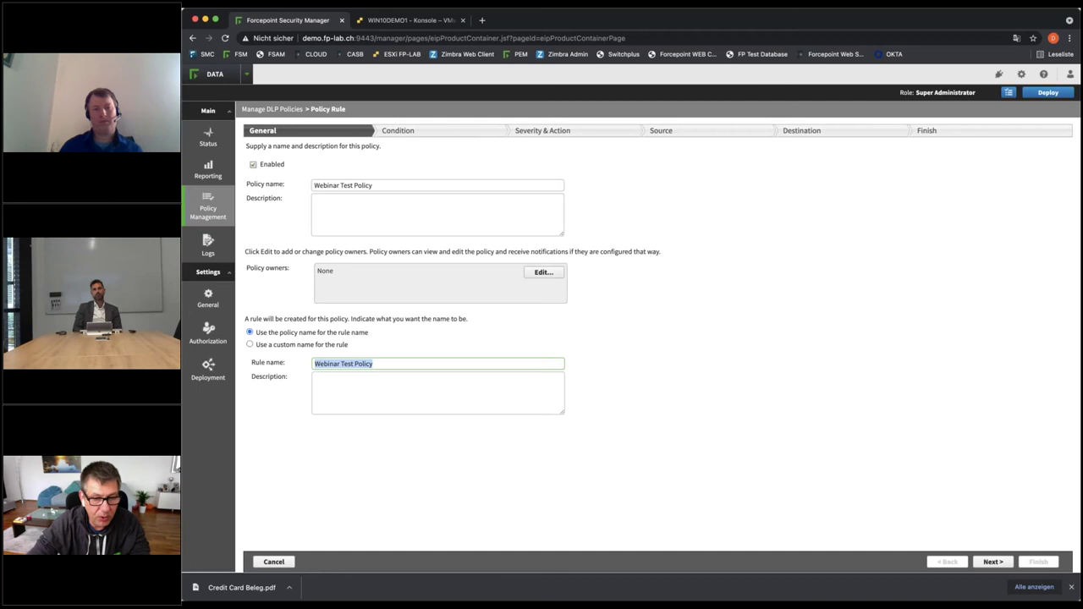
pyautogui.click(993, 562)
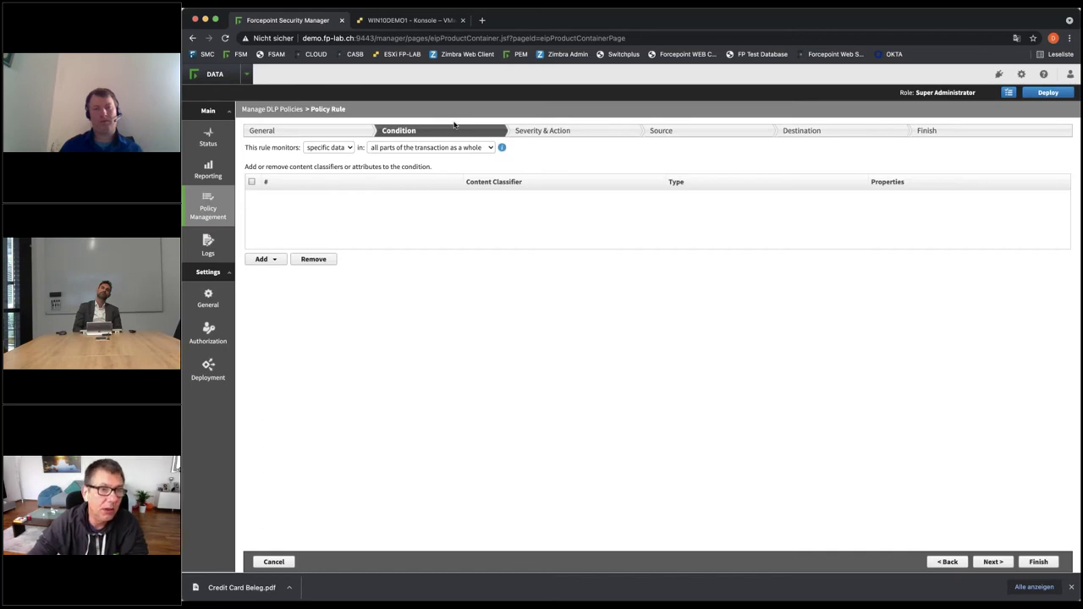
# Step: Start adding a Patterns & Phrases content classifier to the rule's condition
pyautogui.click(278, 260)
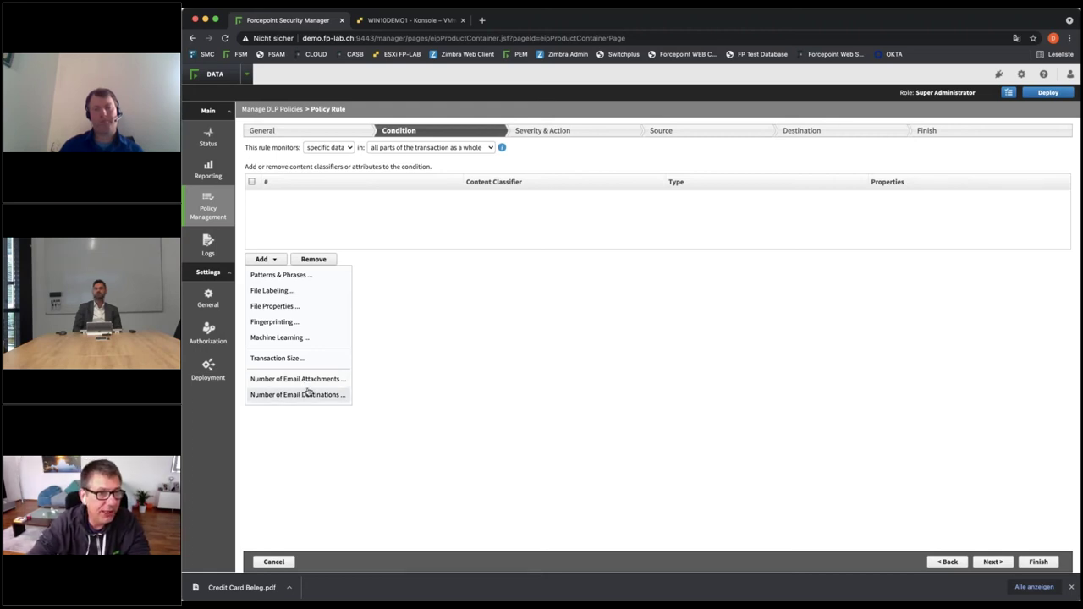
pyautogui.click(264, 259)
pyautogui.click(264, 259)
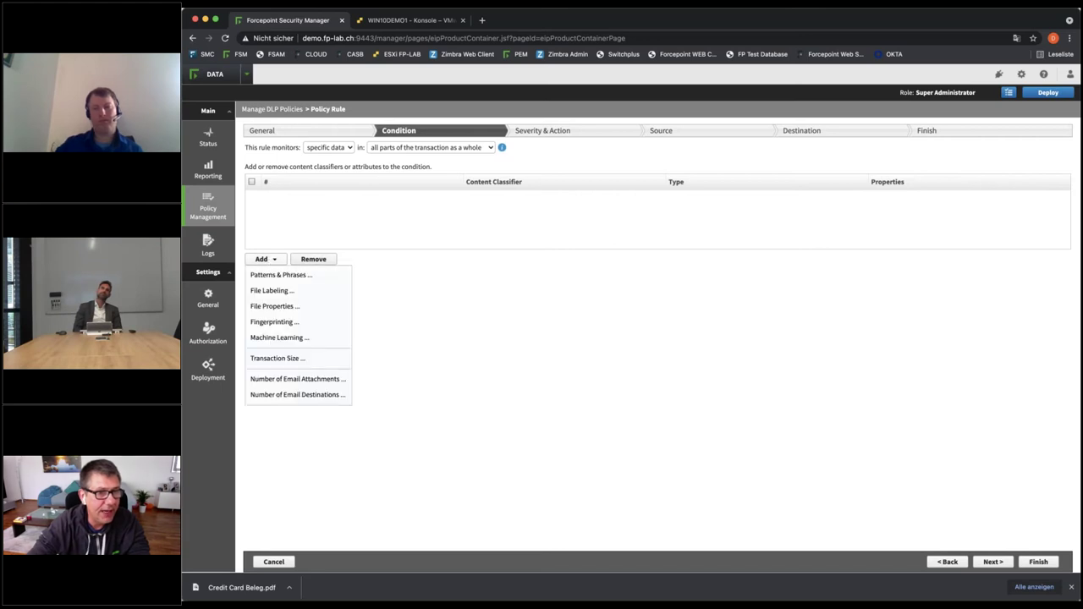
pyautogui.click(276, 275)
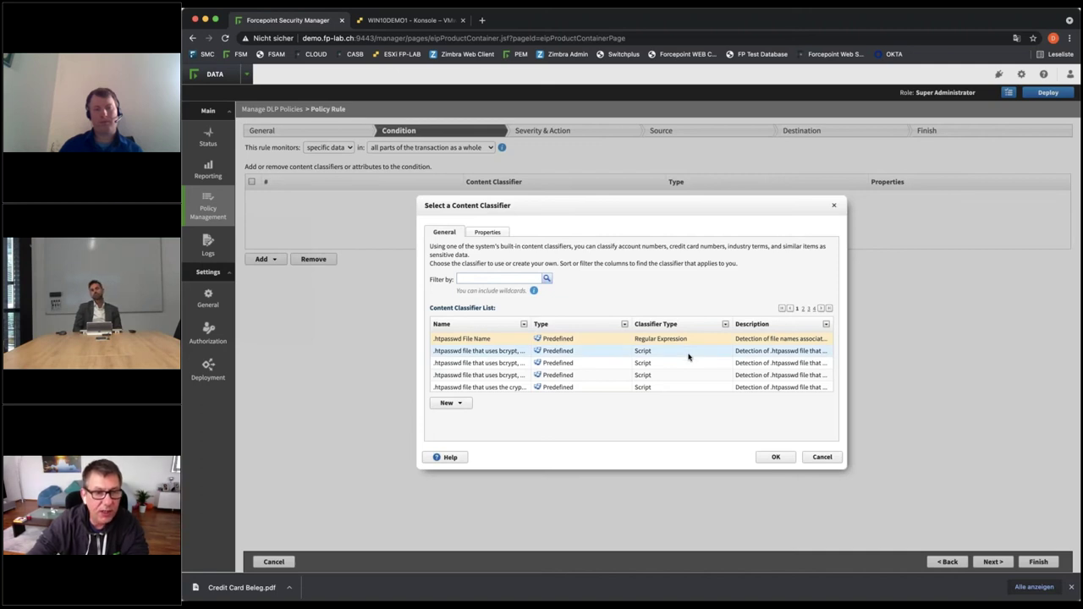
# Step: Filter the content classifiers by "Germany" and look through the German entries, including IBAN Germany
pyautogui.click(496, 278)
pyautogui.write('General')
pyautogui.press('Return')
pyautogui.moveTo(534, 290)
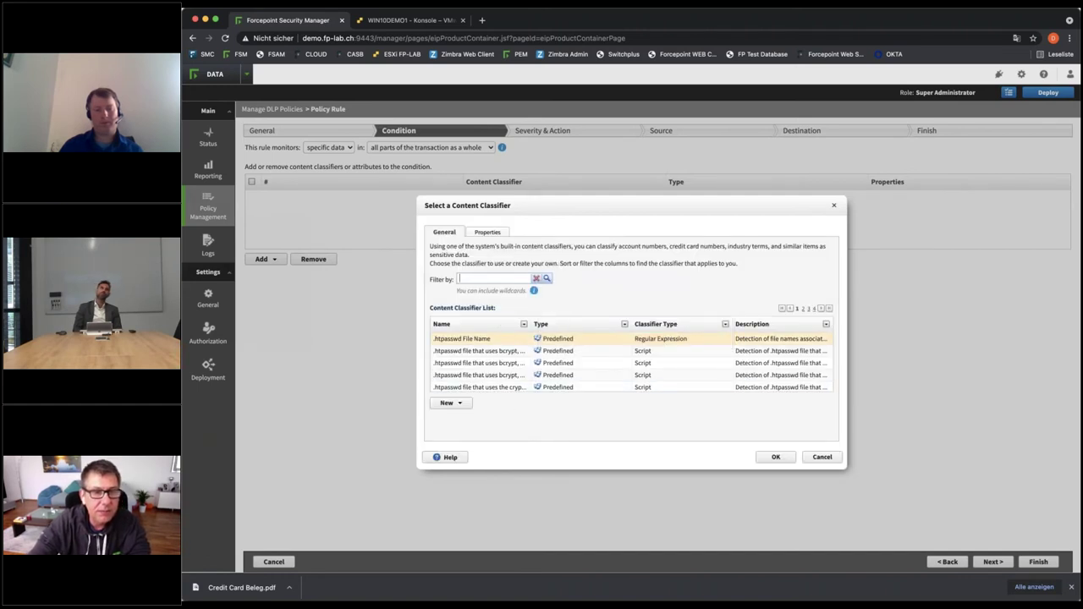
pyautogui.write('Germany')
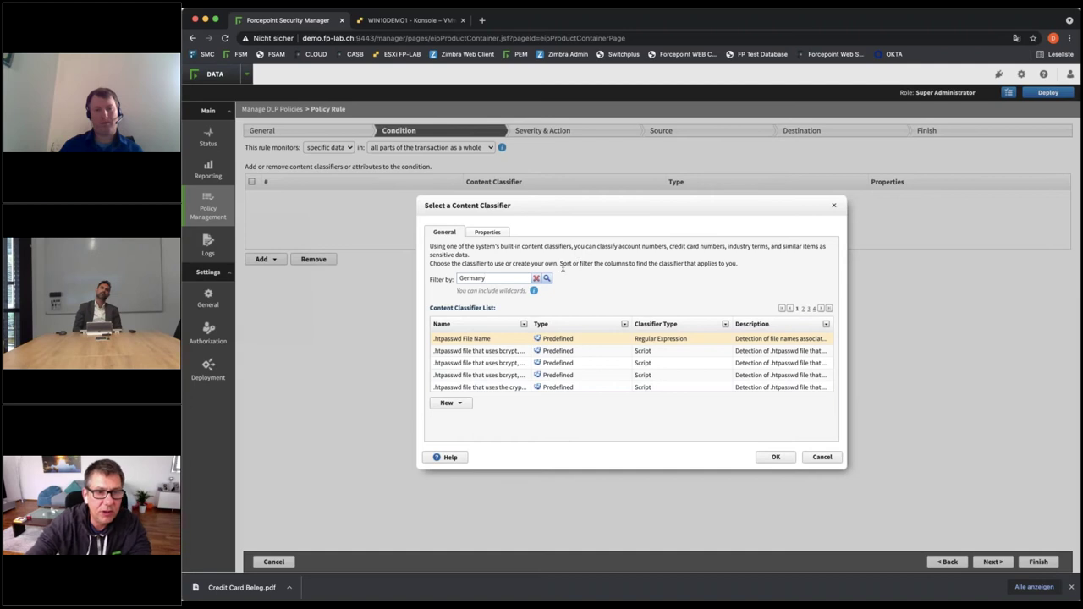
pyautogui.click(547, 278)
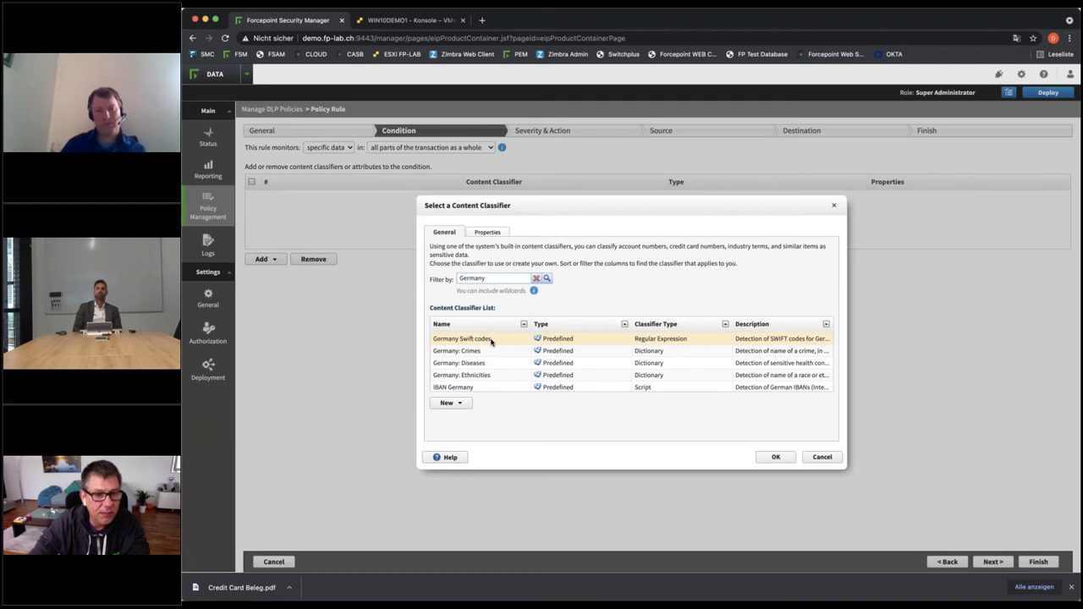
pyautogui.click(486, 386)
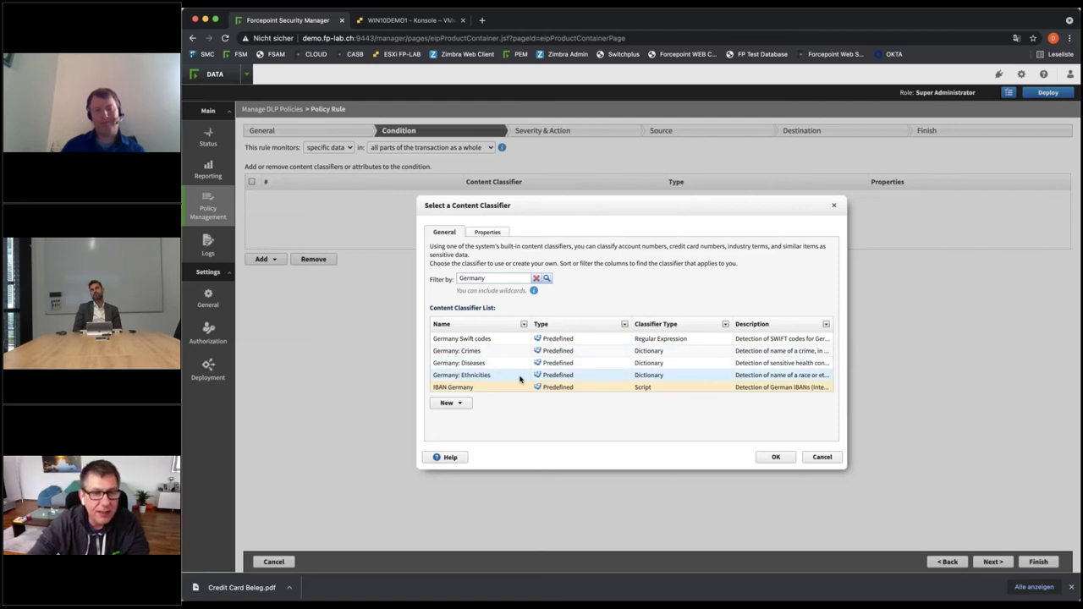
pyautogui.scroll(-1, 520, 379)
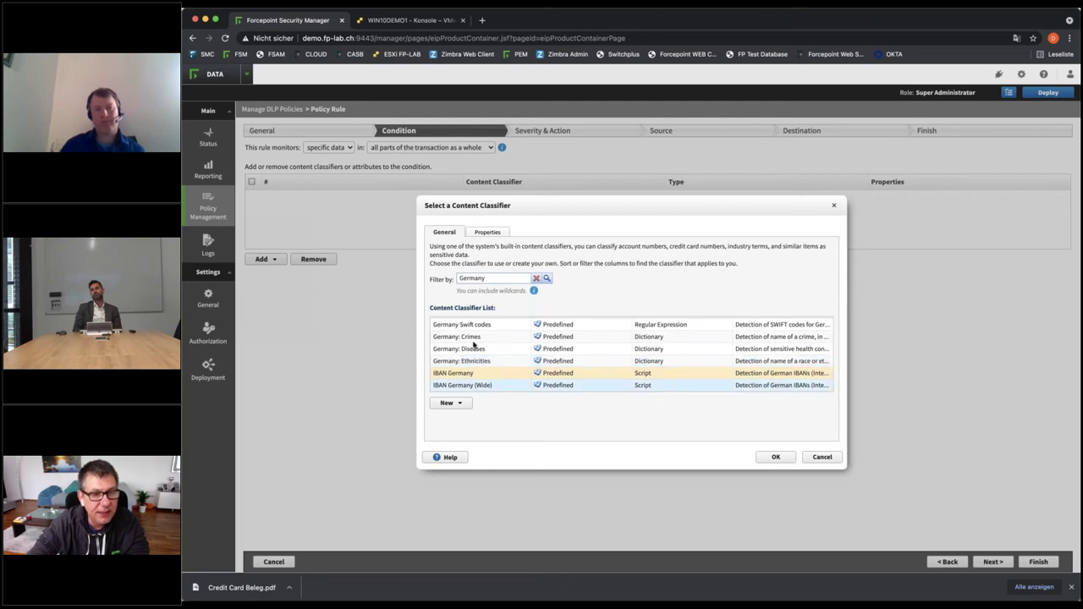
pyautogui.scroll(1, 514, 330)
# Step: Filter the classifiers by "pizzatest" and add the user-defined pizzatest key phrase to the condition
pyautogui.doubleClick(507, 279)
pyautogui.write('PIzzatest')
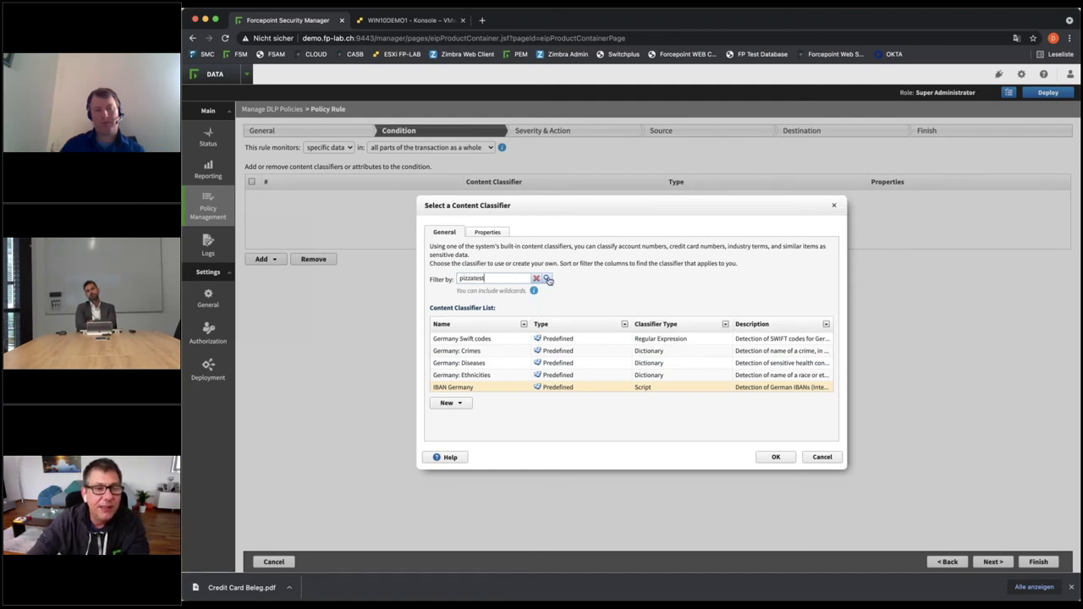
pyautogui.click(548, 279)
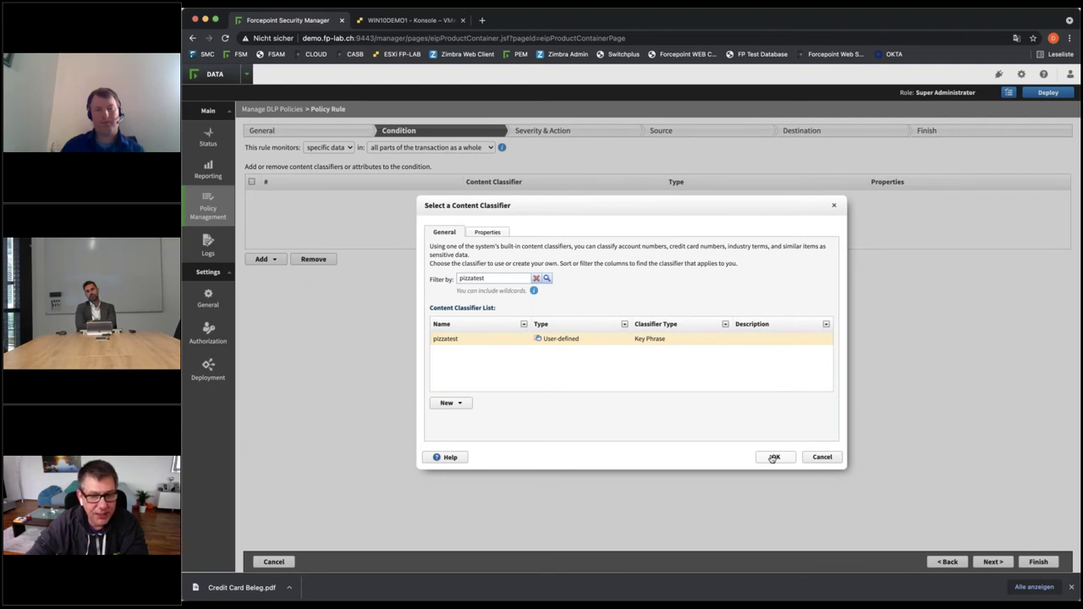
pyautogui.click(1072, 587)
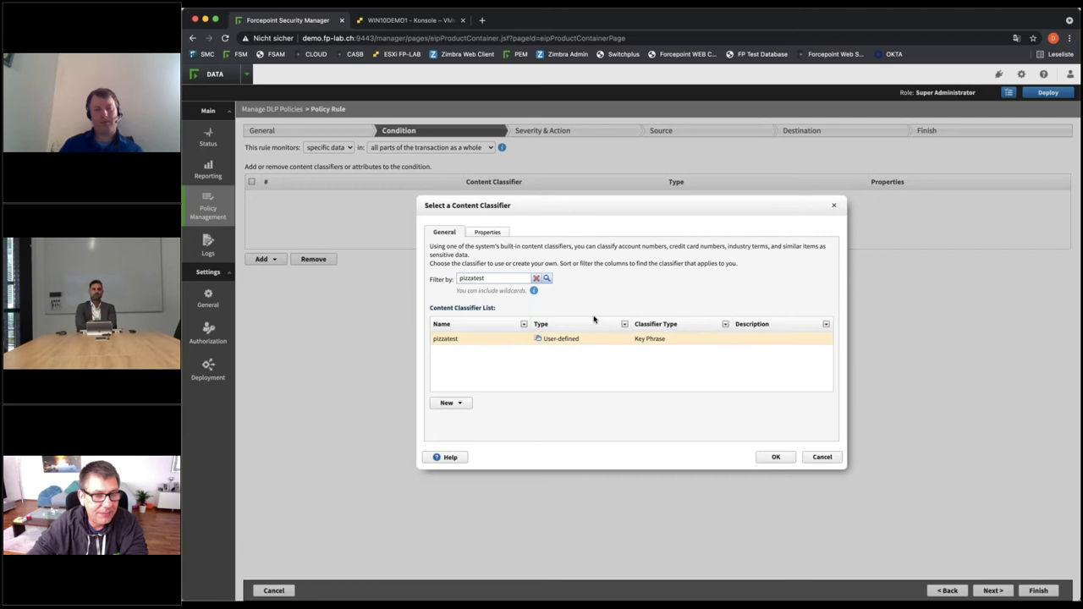
pyautogui.press('Return')
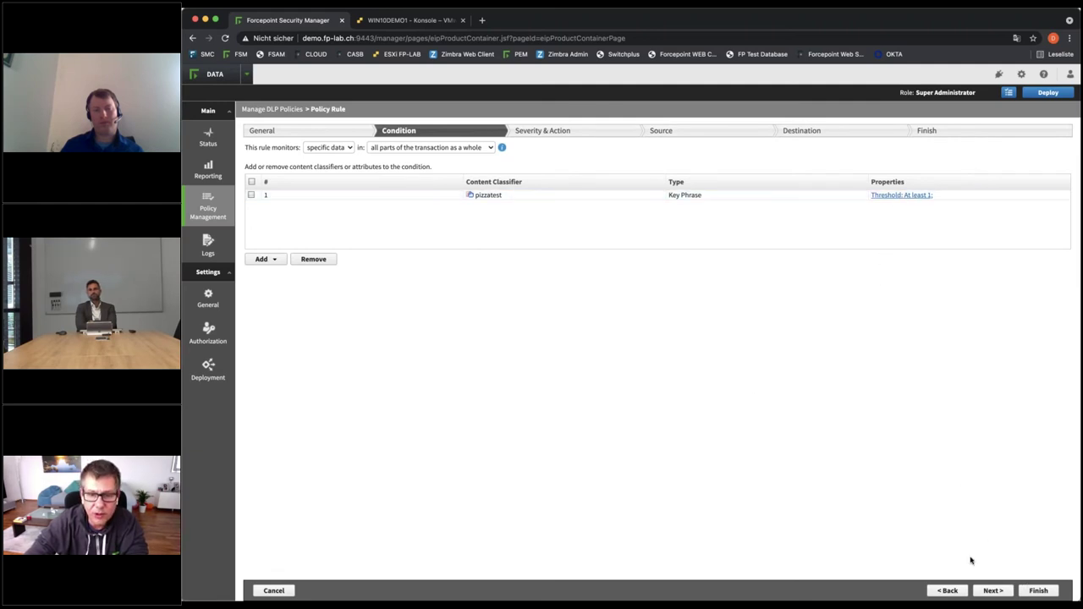
# Step: Set the rule's action plan for at least 1 match to Block All, and review that plan's channel actions without changing them
pyautogui.click(999, 590)
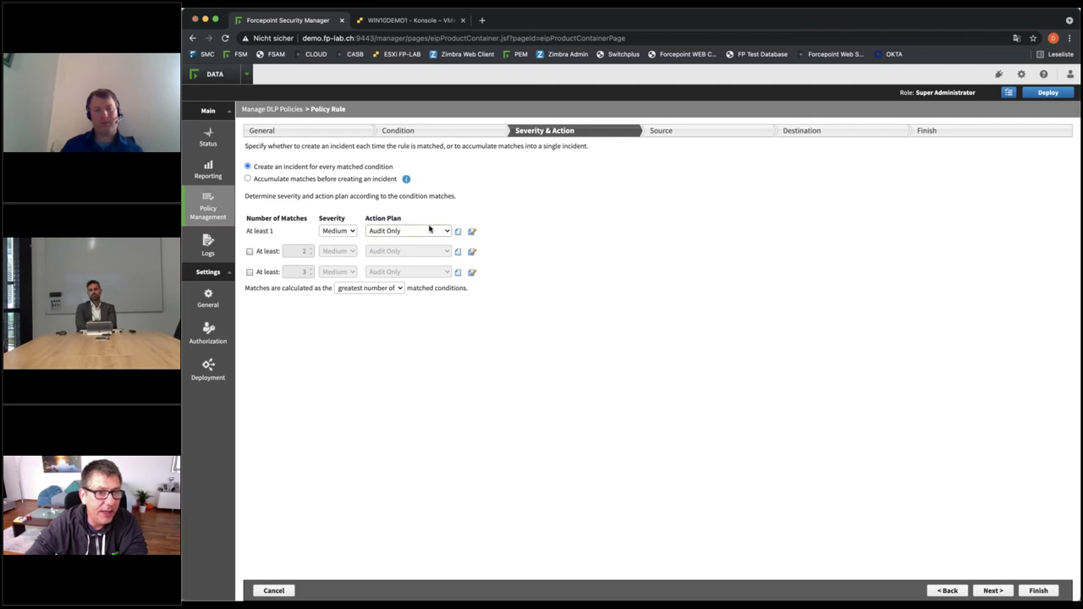
pyautogui.click(413, 245)
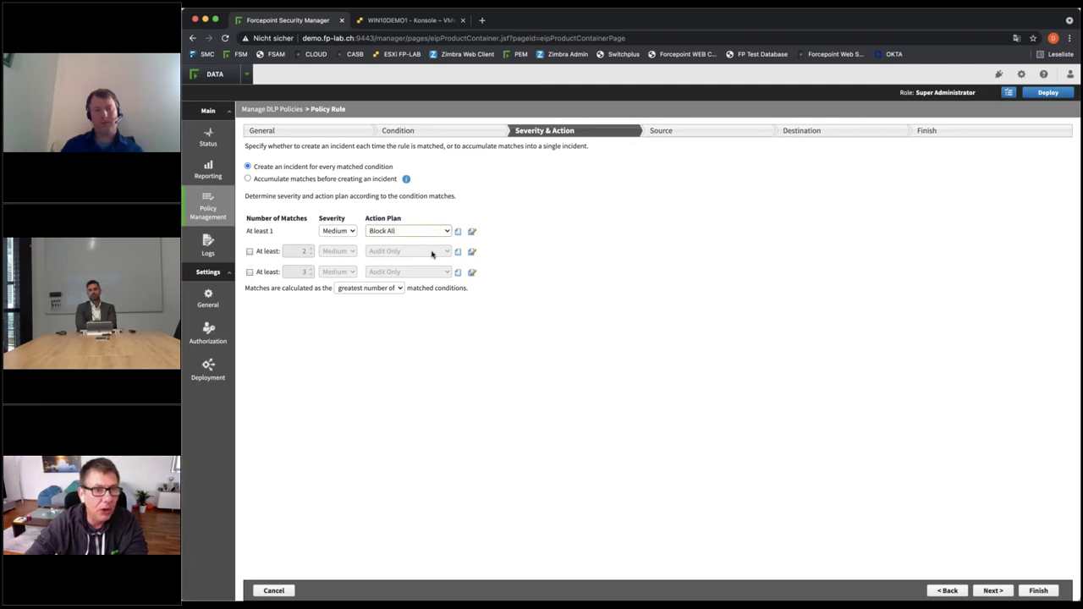
pyautogui.click(472, 231)
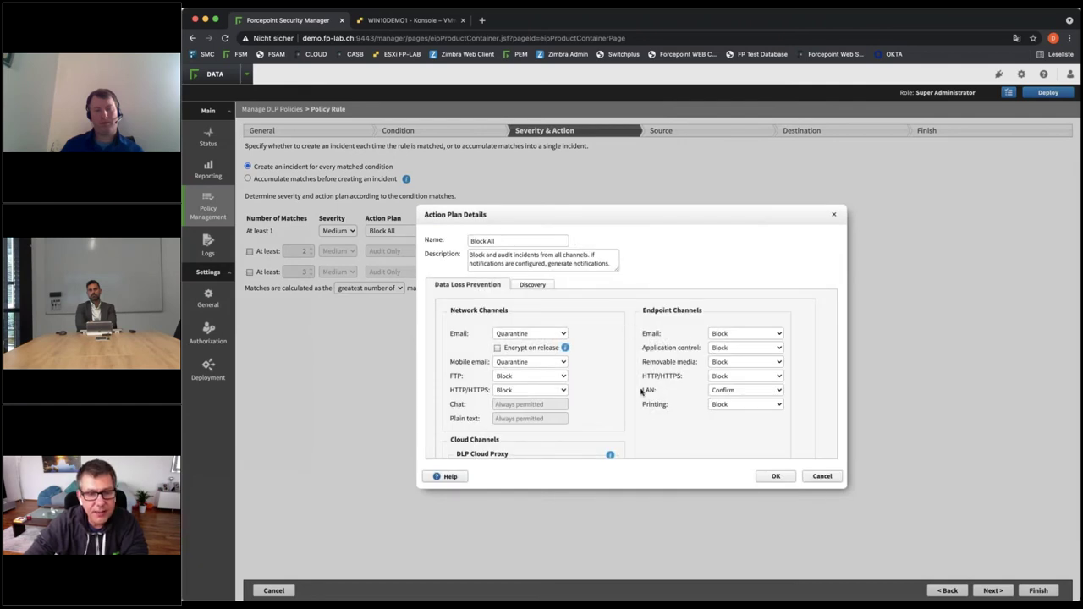
pyautogui.moveTo(656, 392); pyautogui.dragTo(650, 391)
pyautogui.click(650, 391)
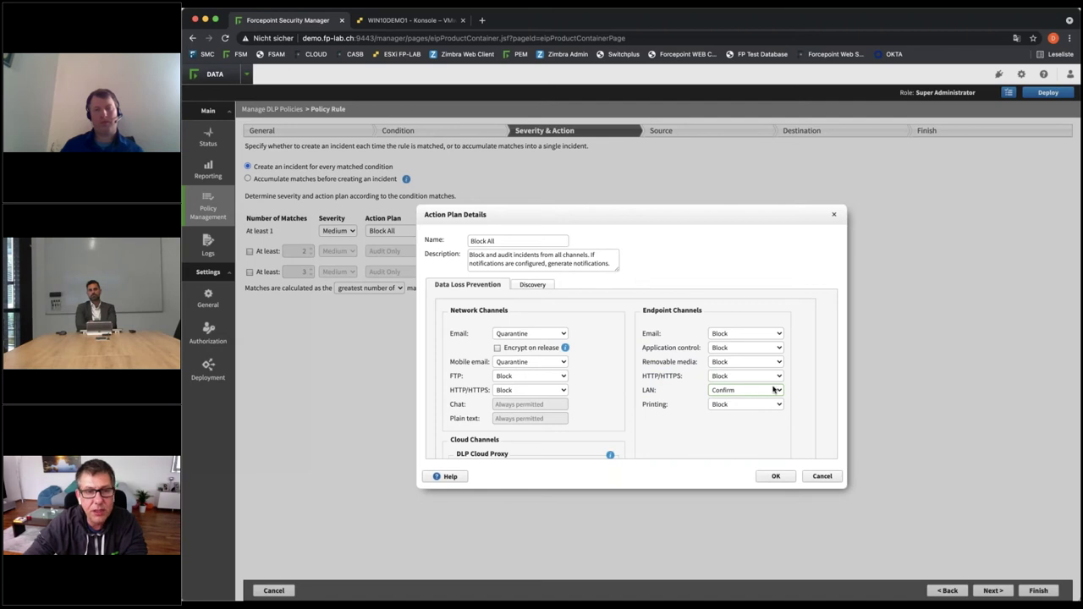
pyautogui.click(823, 477)
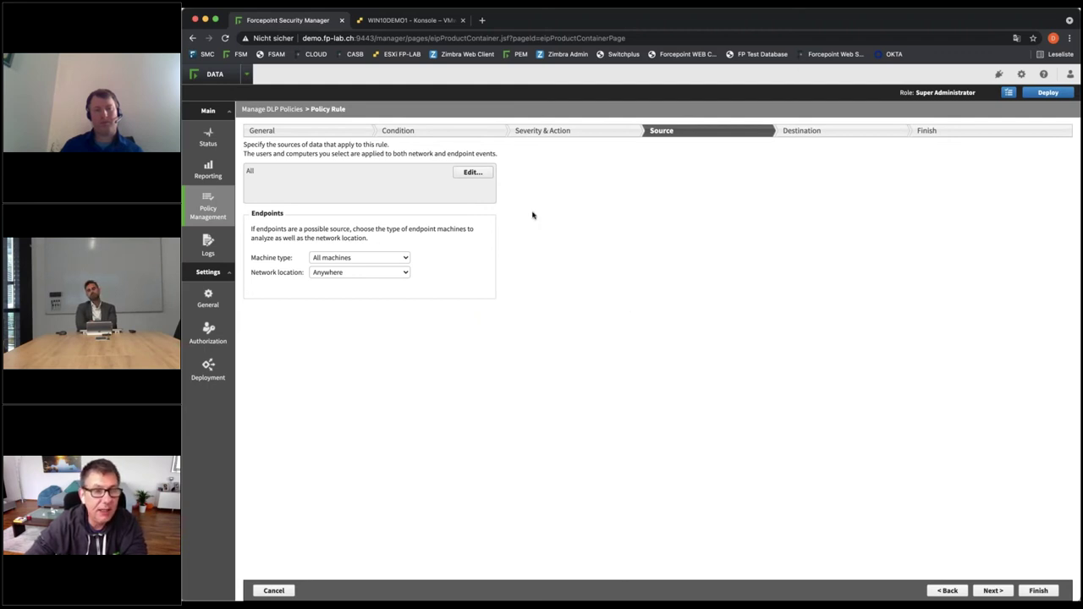
# Step: Try excluding the Administrators directory group from the rule's sources, and remove it from the exclusions again
pyautogui.click(472, 172)
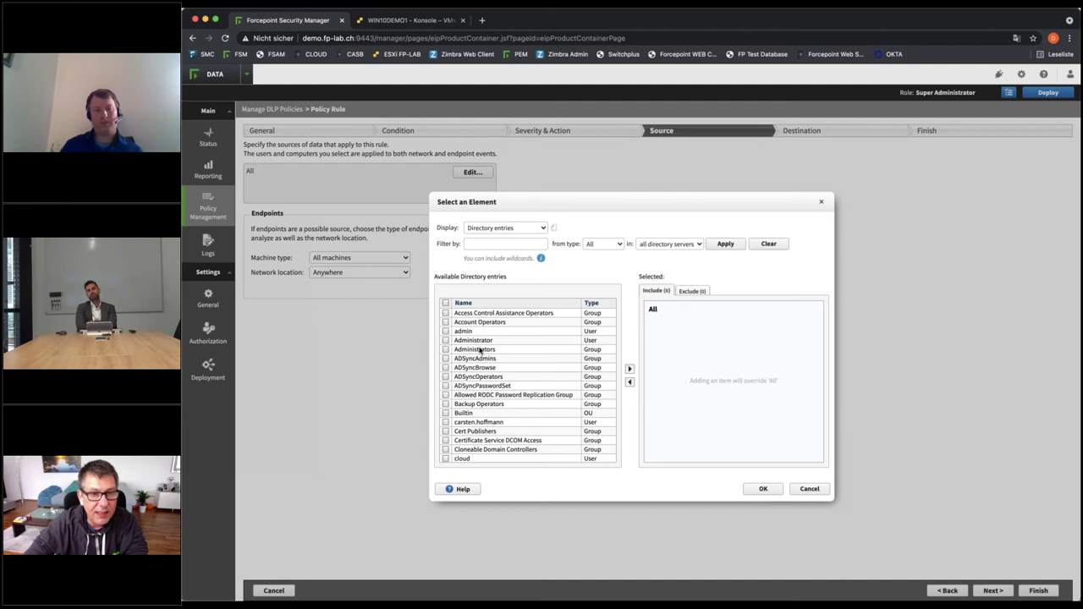
pyautogui.click(690, 291)
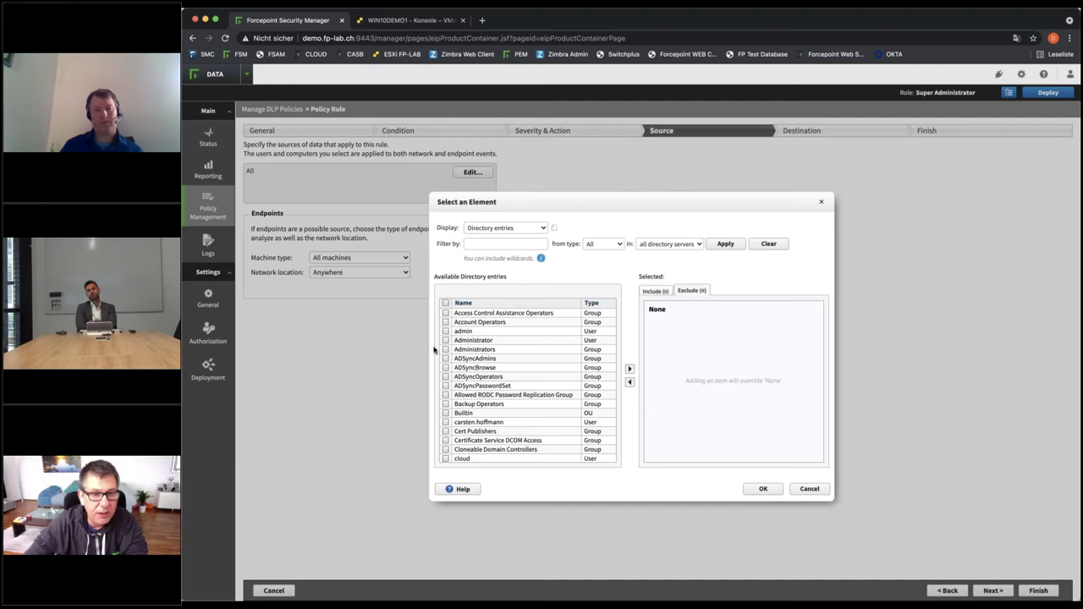
pyautogui.click(446, 350)
pyautogui.click(630, 369)
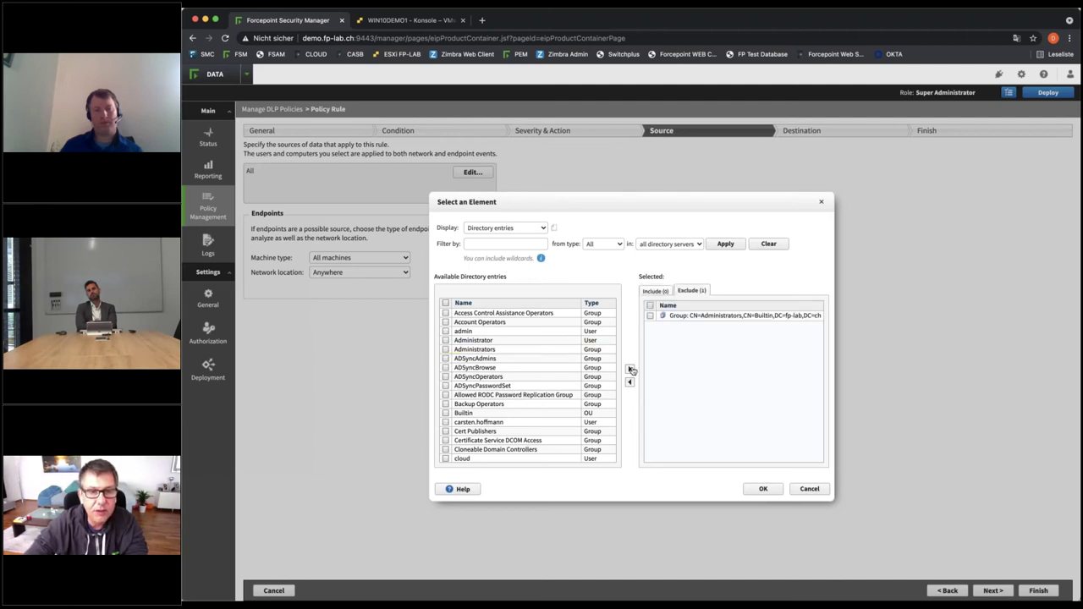
pyautogui.click(650, 316)
pyautogui.click(630, 382)
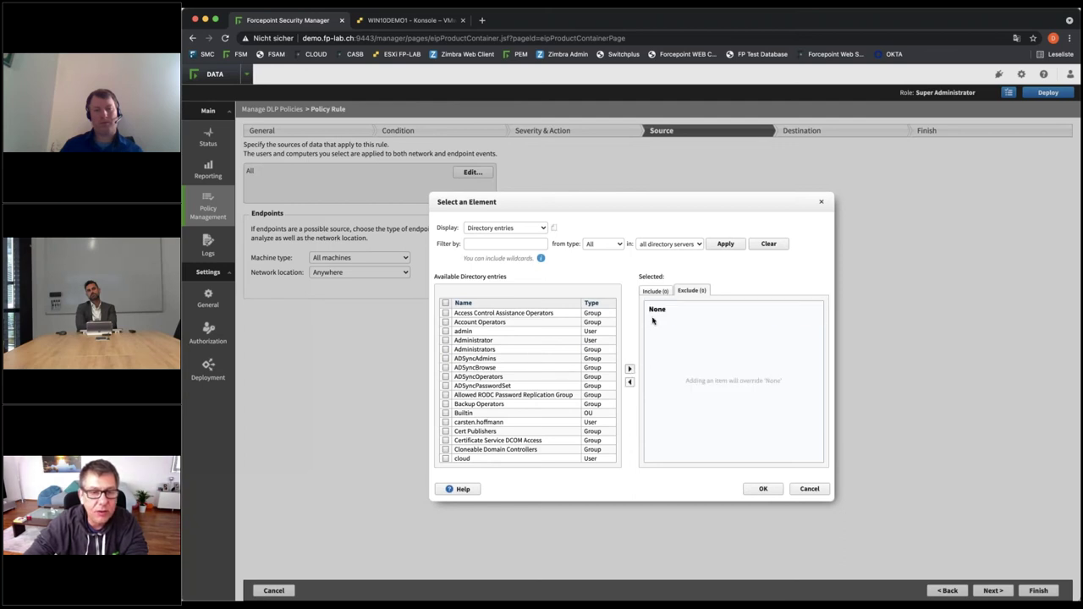
# Step: Try including a single directory user in the rule's sources, remove the entry again, and discard the source selection
pyautogui.click(446, 423)
pyautogui.click(657, 291)
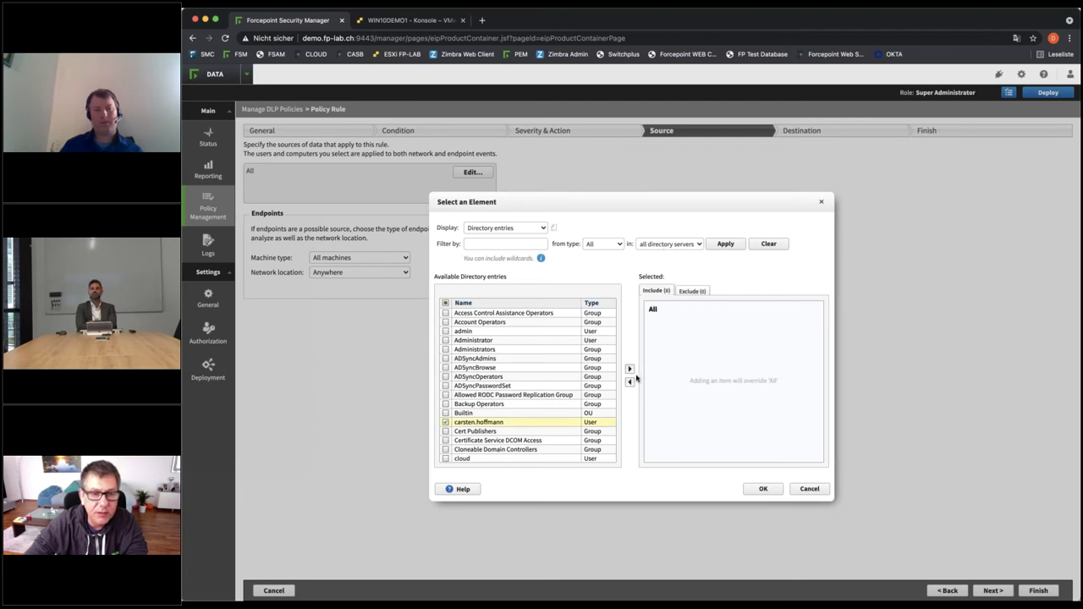
pyautogui.click(629, 369)
pyautogui.click(650, 316)
pyautogui.click(631, 383)
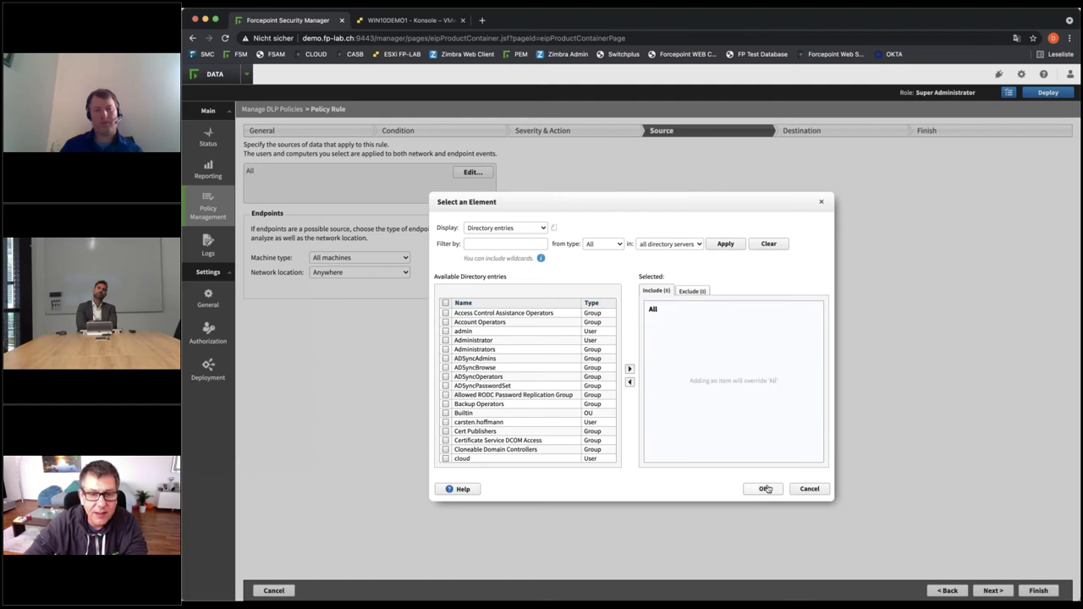
pyautogui.click(808, 492)
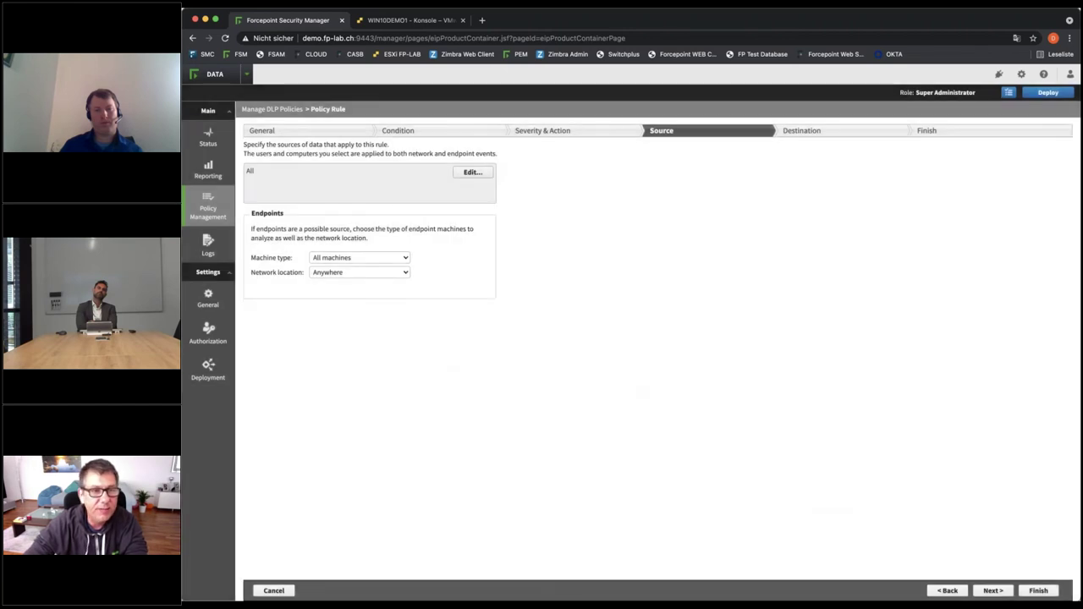
# Step: Enable DLP Cloud API, DLP Cloud proxy and Endpoint LAN as destinations of the rule, and finish the policy
pyautogui.click(993, 590)
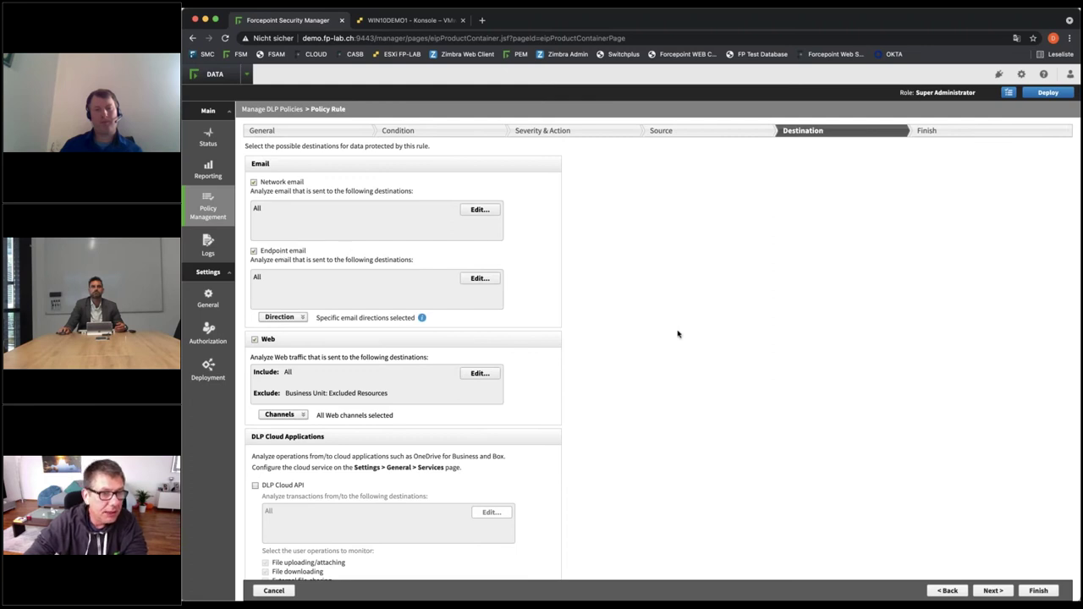
pyautogui.scroll(-2, 678, 334)
pyautogui.scroll(-1, 678, 334)
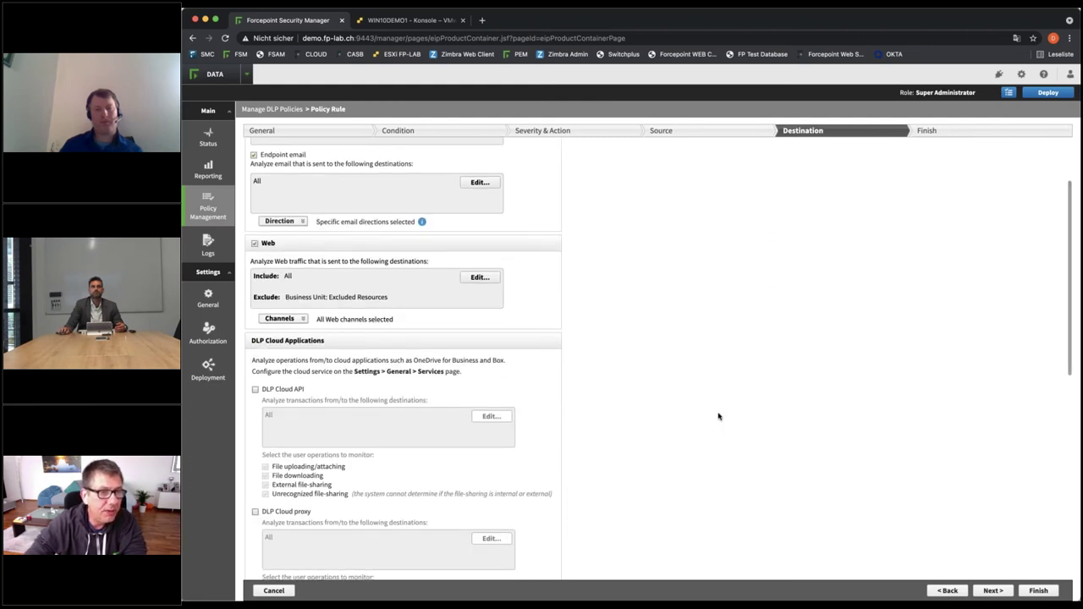
pyautogui.click(255, 390)
pyautogui.click(255, 513)
pyautogui.scroll(-5, 801, 454)
pyautogui.scroll(-1, 800, 454)
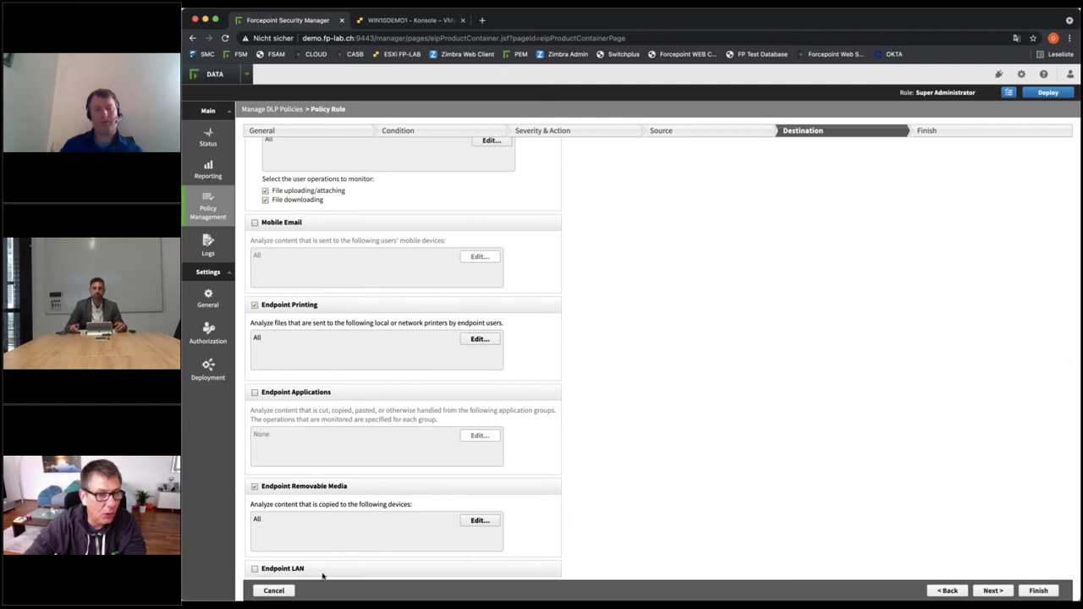
pyautogui.click(255, 569)
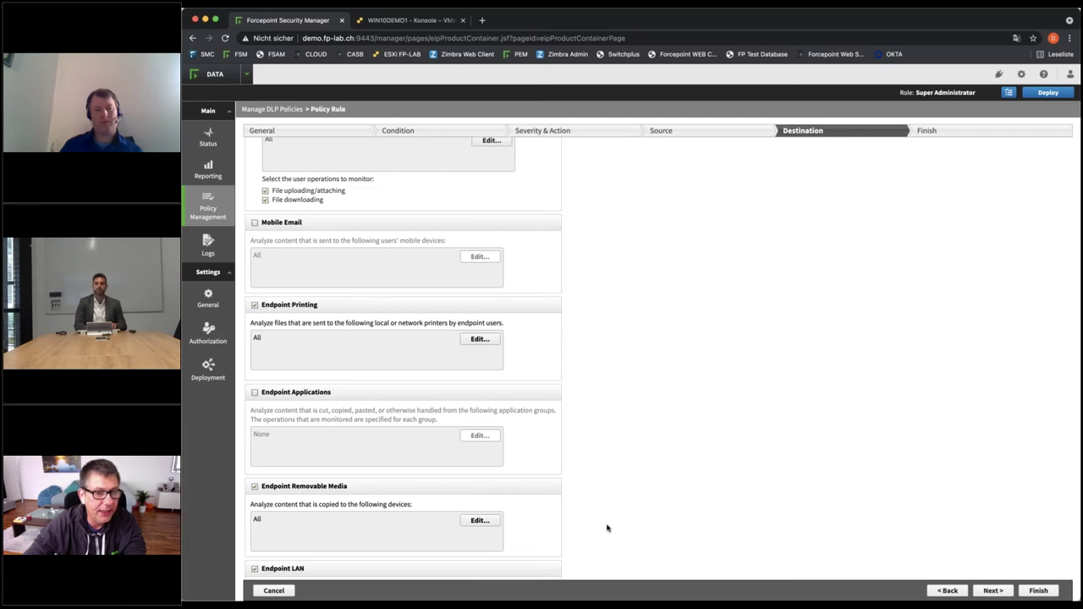
pyautogui.scroll(-2, 474, 546)
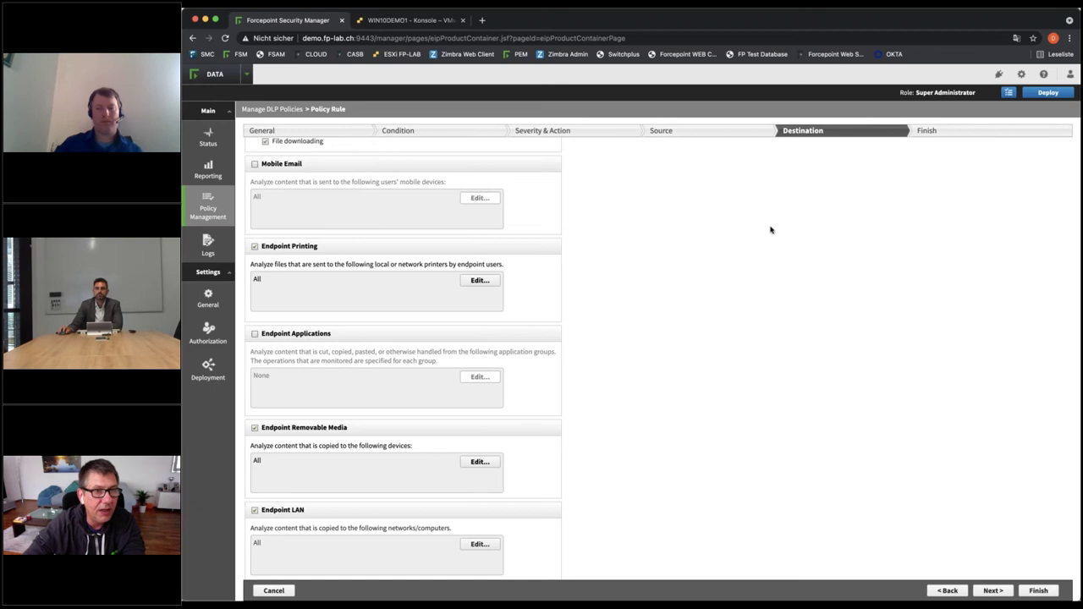
pyautogui.click(1043, 592)
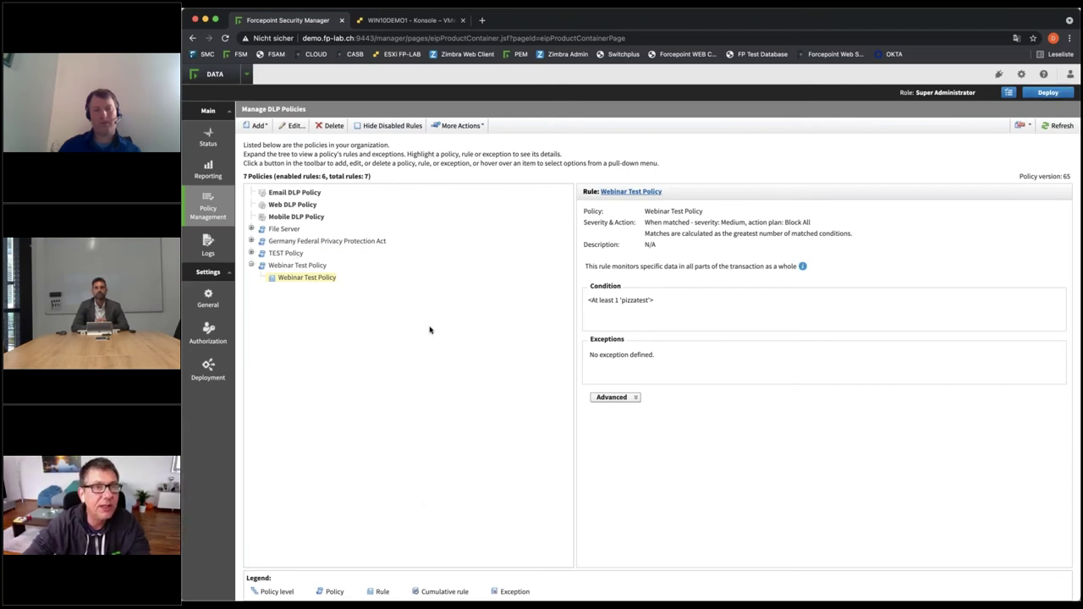
# Step: Switch to the WIN10DEMO1 console, check the text in the desktop file "test", and close the file
pyautogui.click(417, 20)
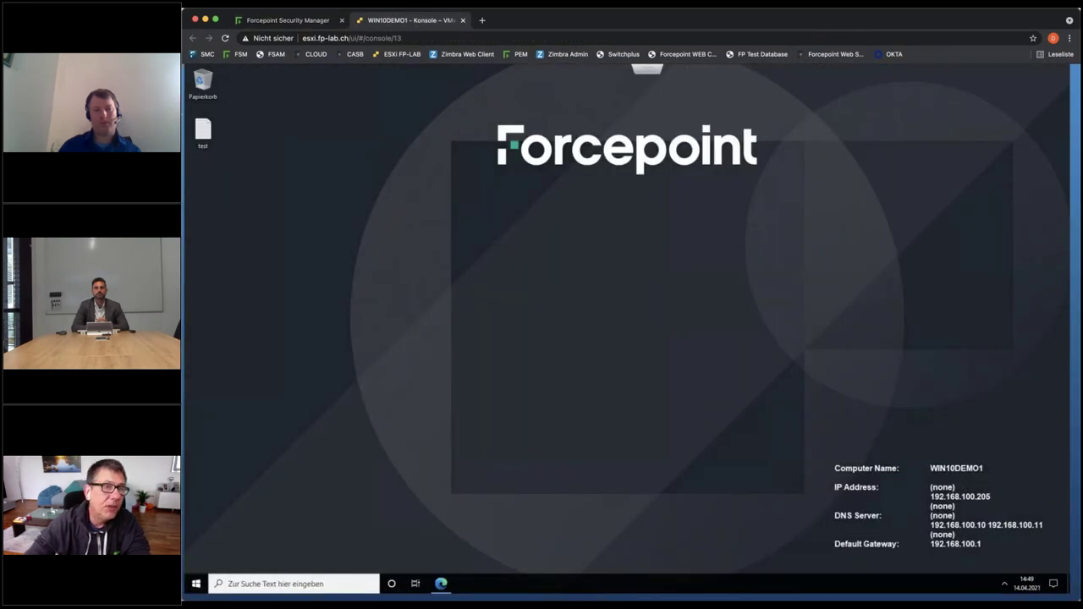
pyautogui.doubleClick(217, 142)
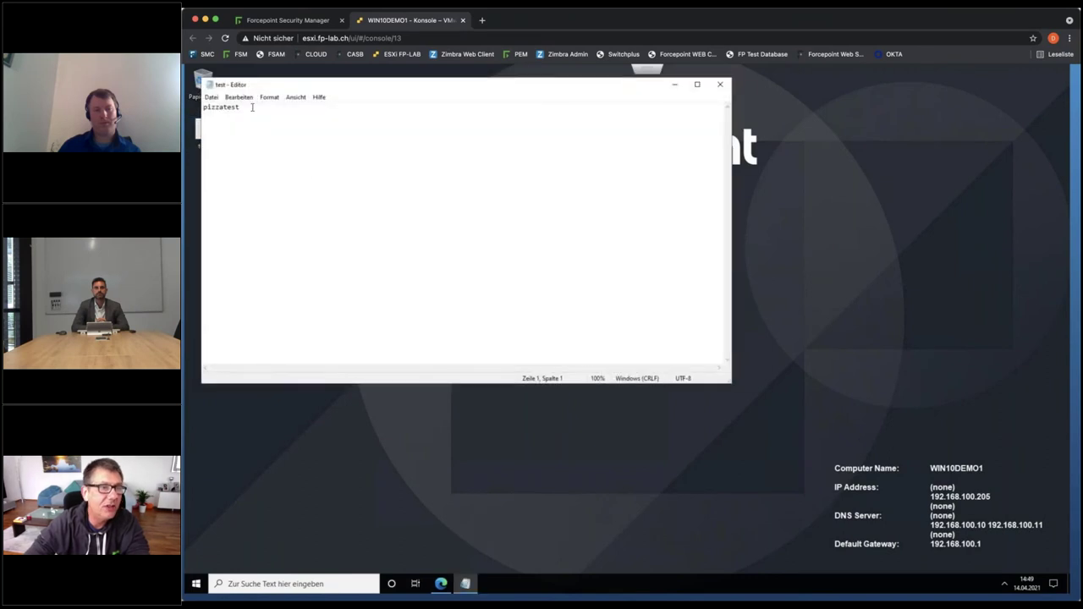
pyautogui.hotkey('shift', 'Home')
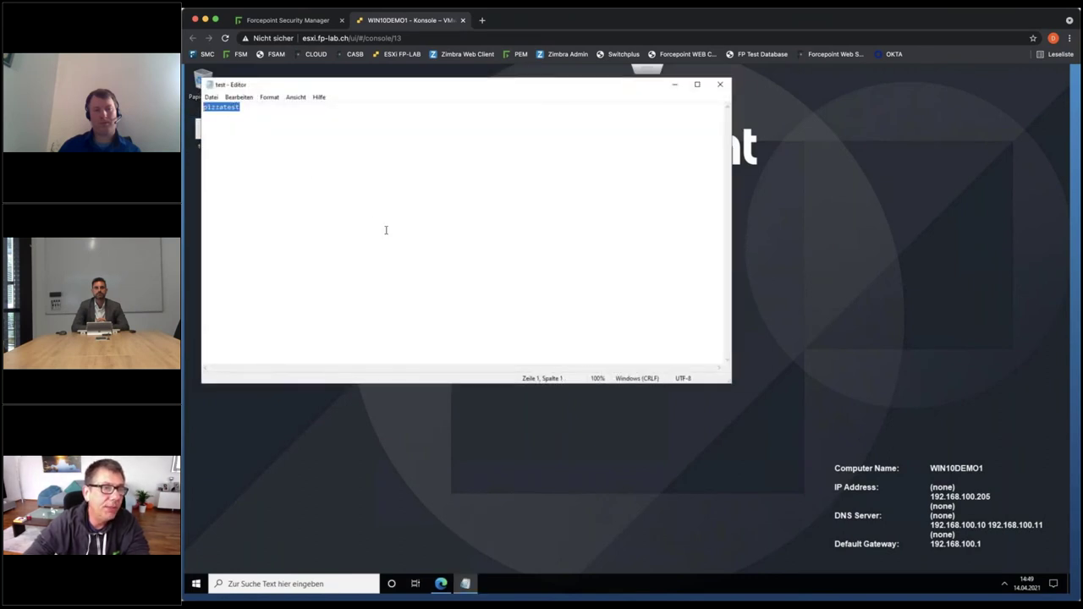
pyautogui.click(720, 86)
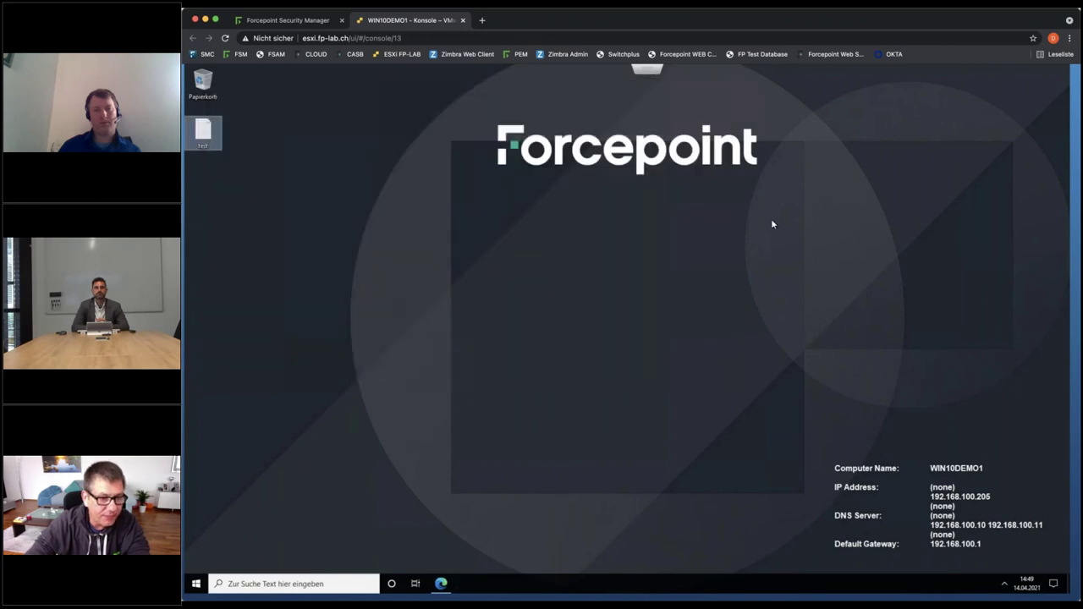
# Step: Bring up the DLP Test HTTP Post page and upload the file "test" from the Desktop folder
pyautogui.click(440, 585)
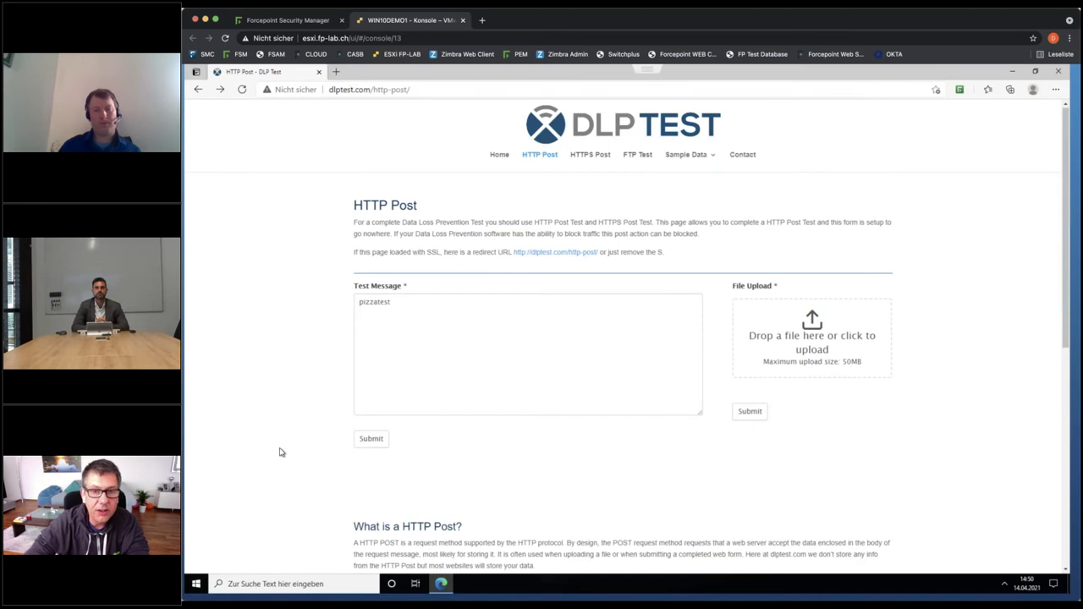
pyautogui.click(821, 332)
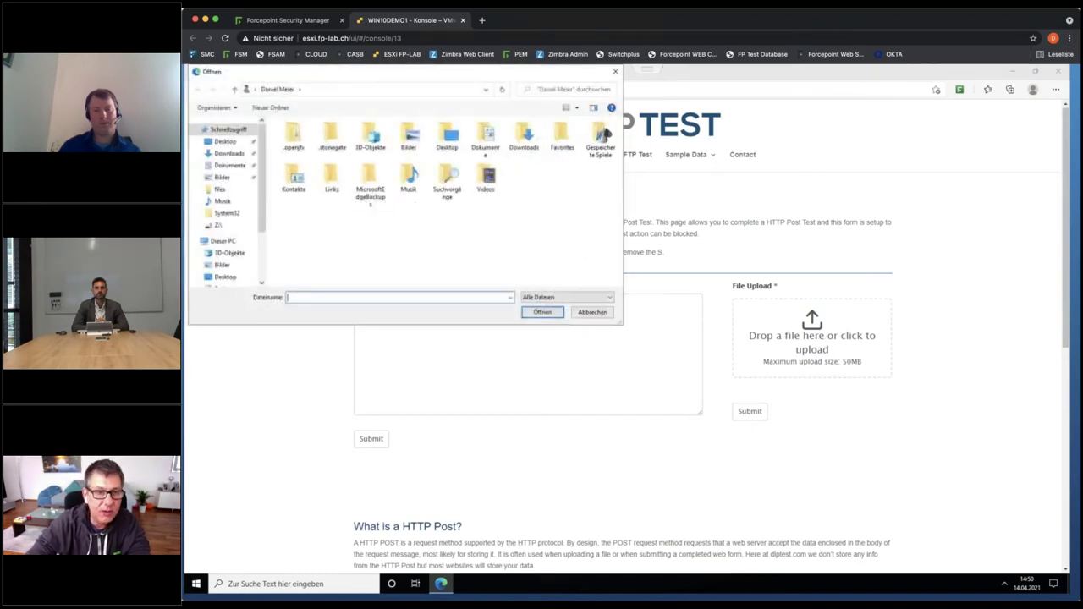
pyautogui.click(226, 141)
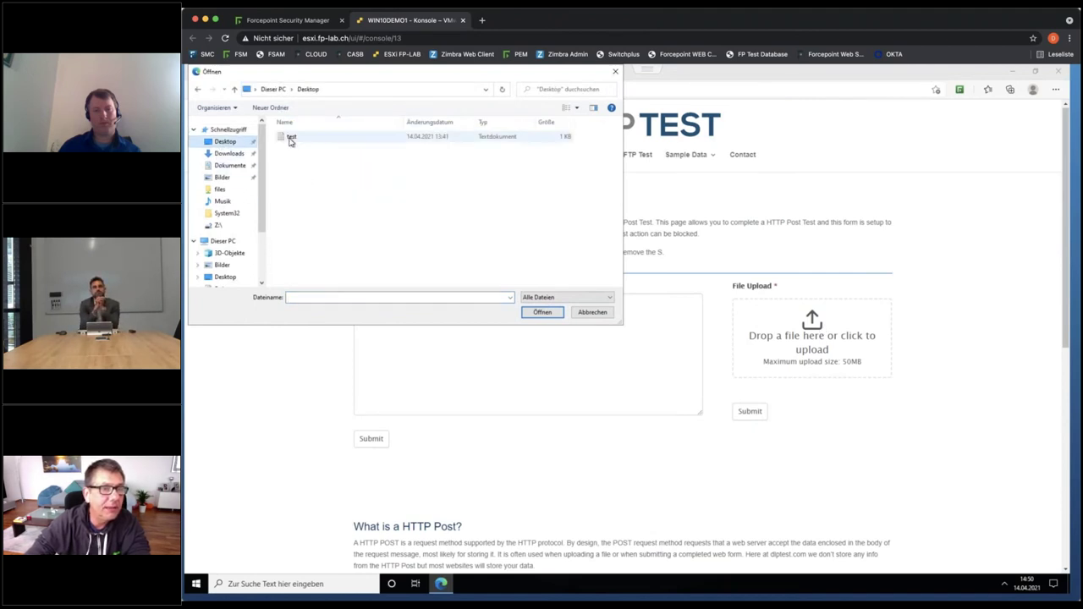
pyautogui.doubleClick(290, 139)
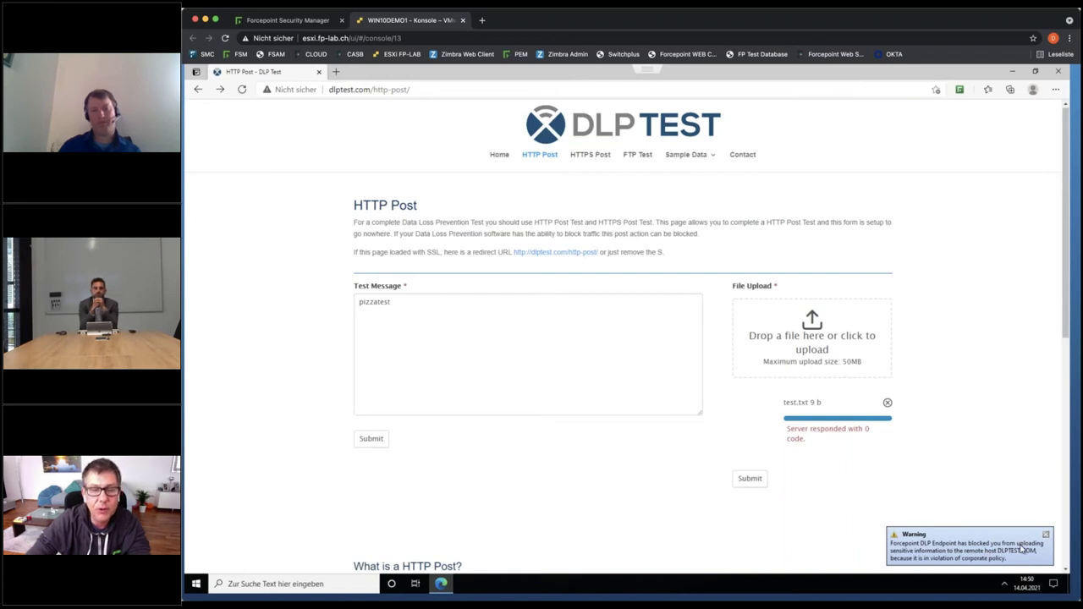
# Step: Submit the pizzatest message on the HTTP Post page, dismiss the endpoint warnings, and close the browser
pyautogui.click(533, 356)
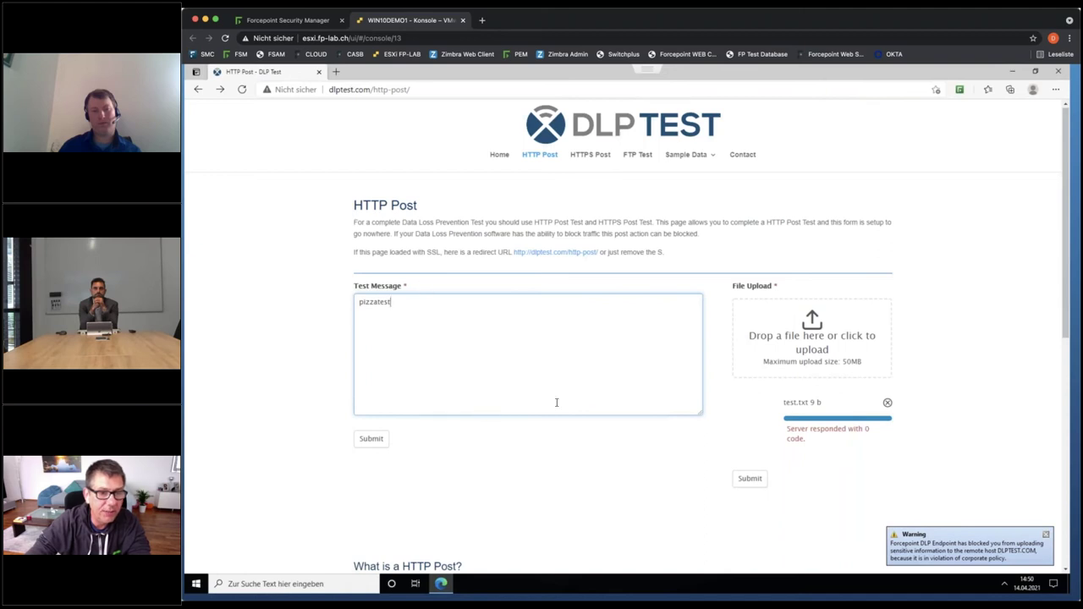
pyautogui.click(1047, 536)
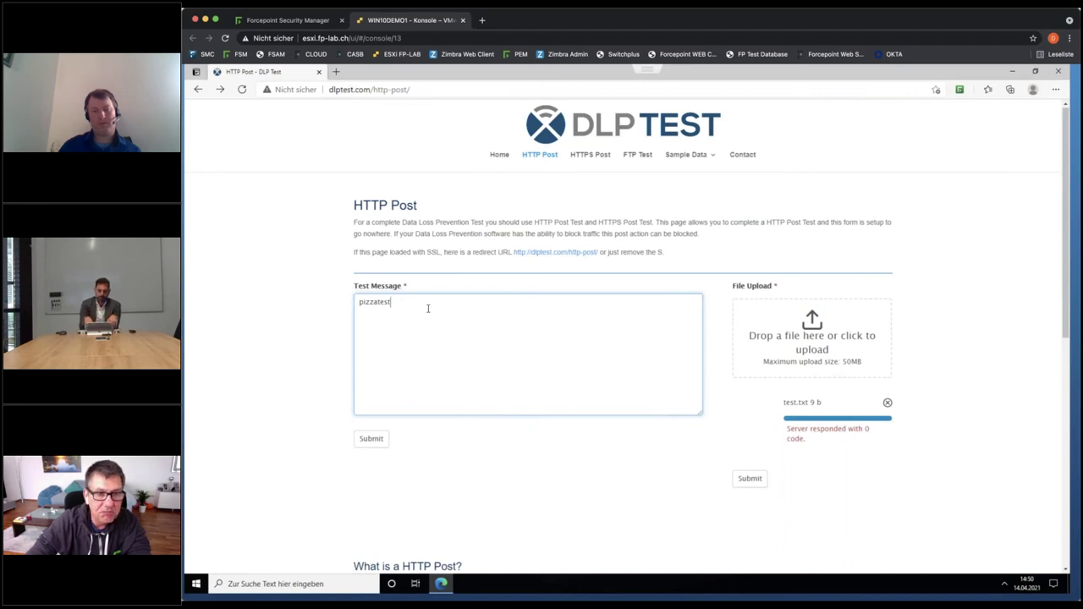
pyautogui.click(369, 439)
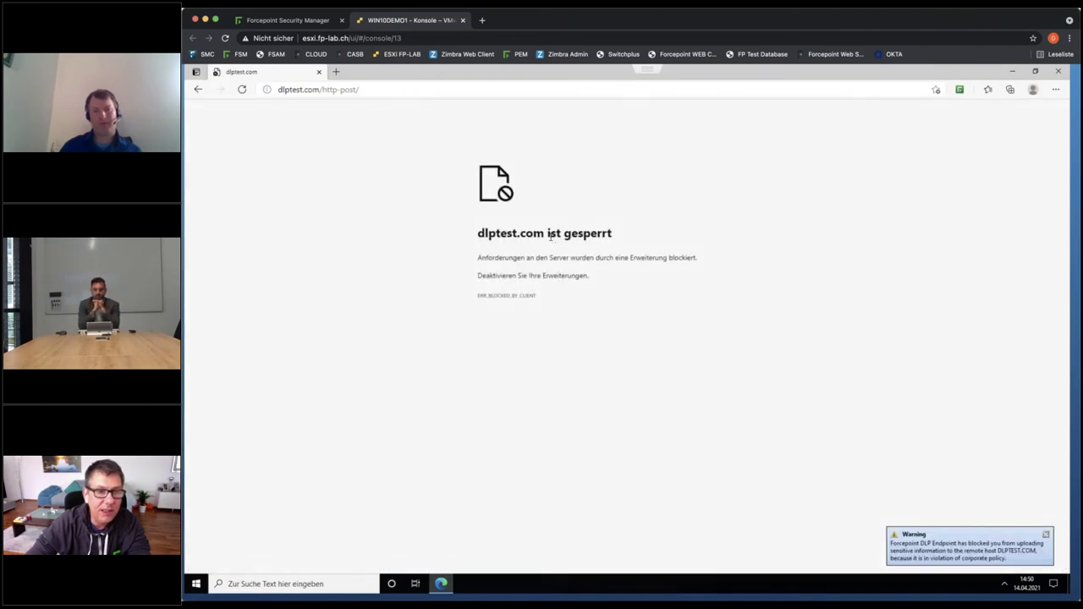
pyautogui.moveTo(550, 234); pyautogui.dragTo(636, 241)
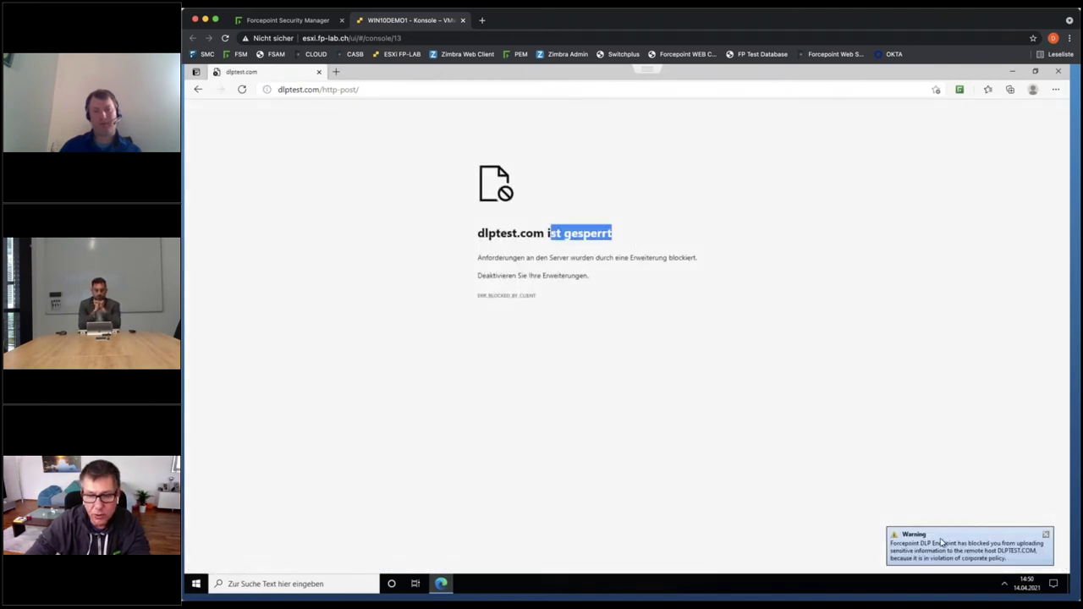
pyautogui.click(1047, 536)
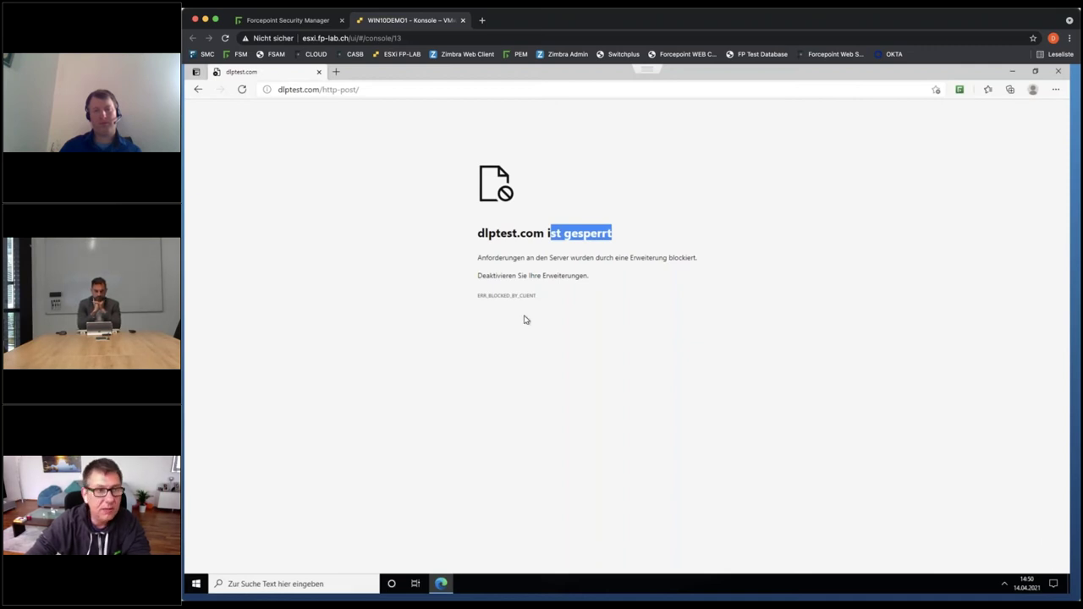
pyautogui.click(1060, 74)
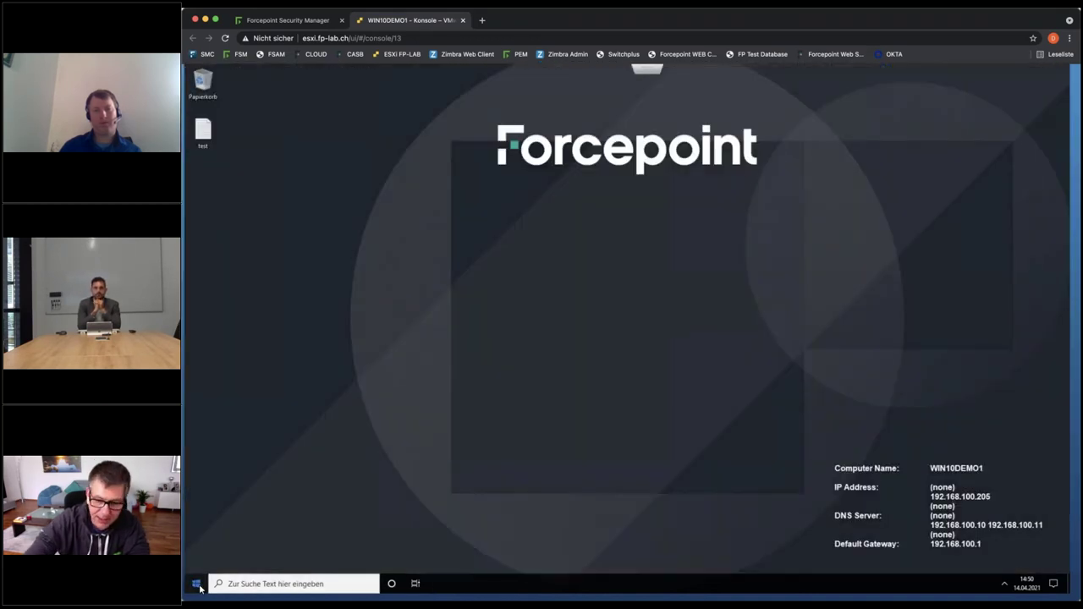
# Step: Open the network share \\192.168.100.10\Files from the Windows search
pyautogui.click(195, 583)
pyautogui.write('\\\\19')
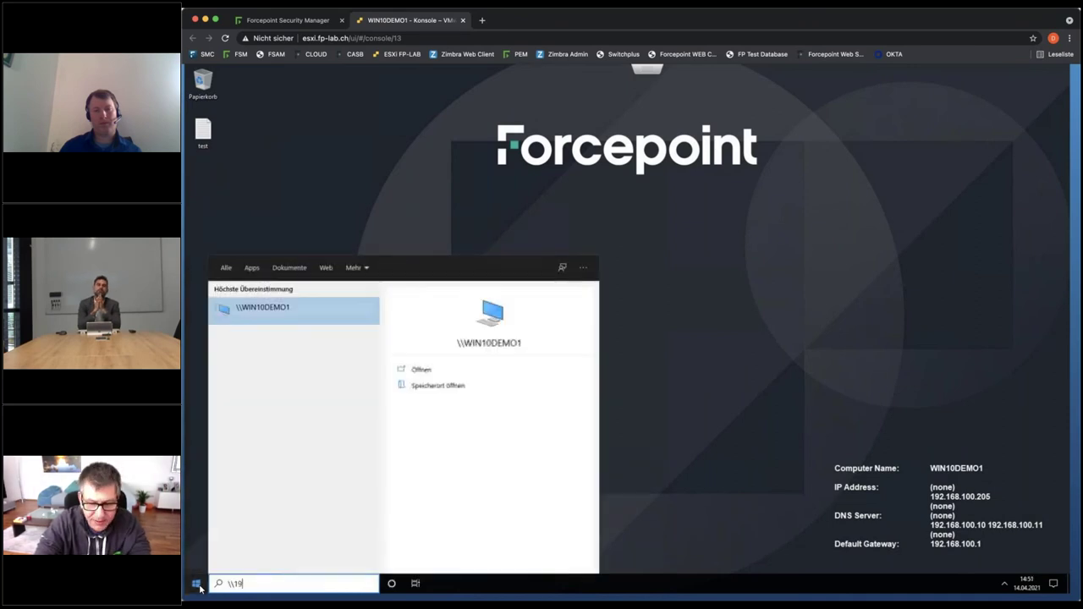
pyautogui.write('2.168.')
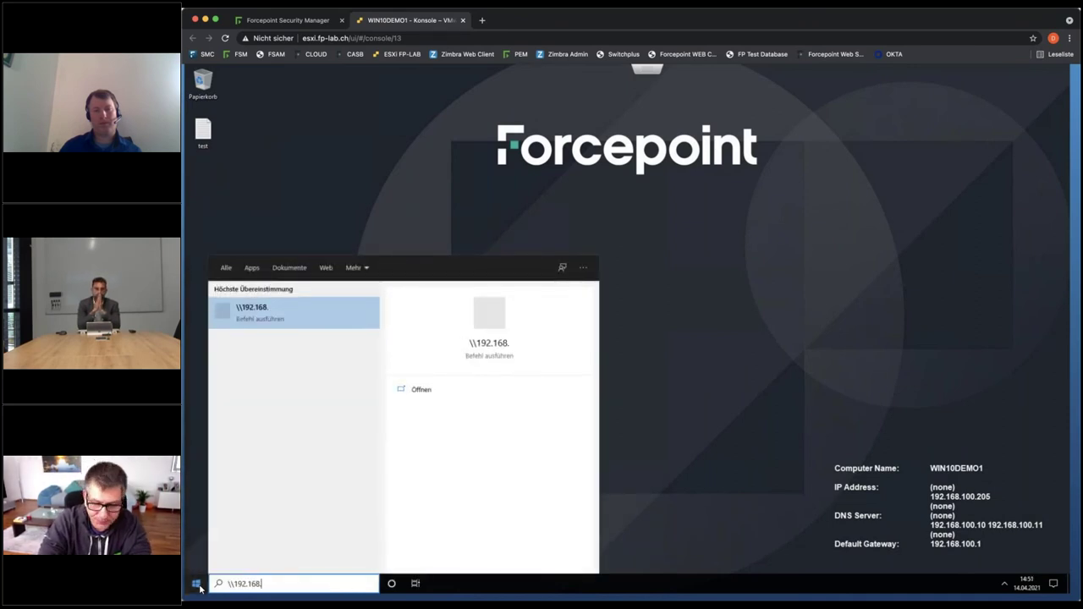
pyautogui.write('100.105')
pyautogui.press('BackSpace')
pyautogui.press('BackSpace')
pyautogui.press('BackSpace')
pyautogui.press('BackSpace')
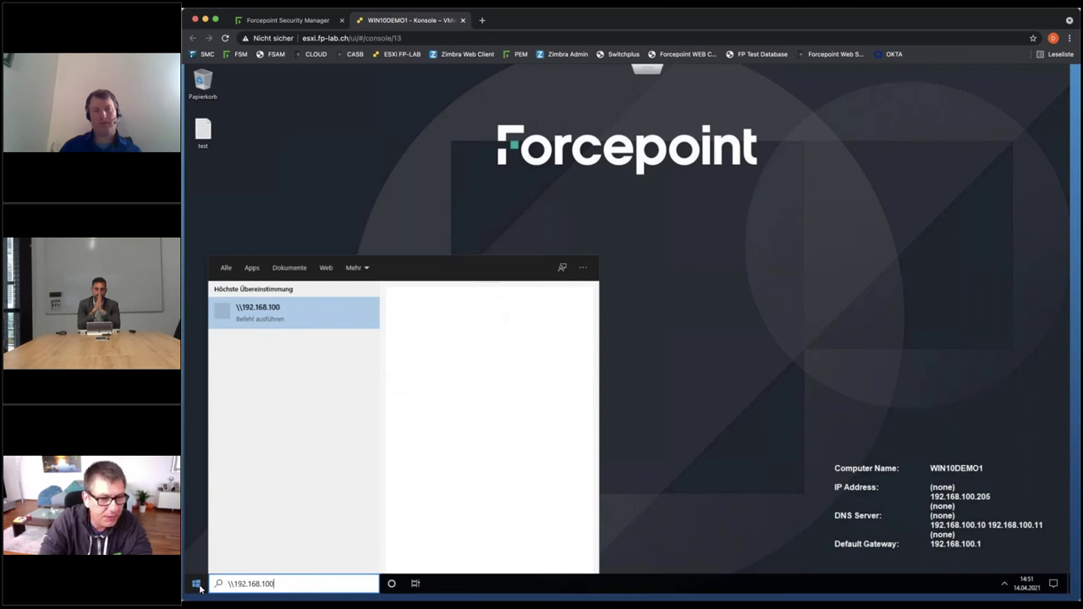
pyautogui.write('.')
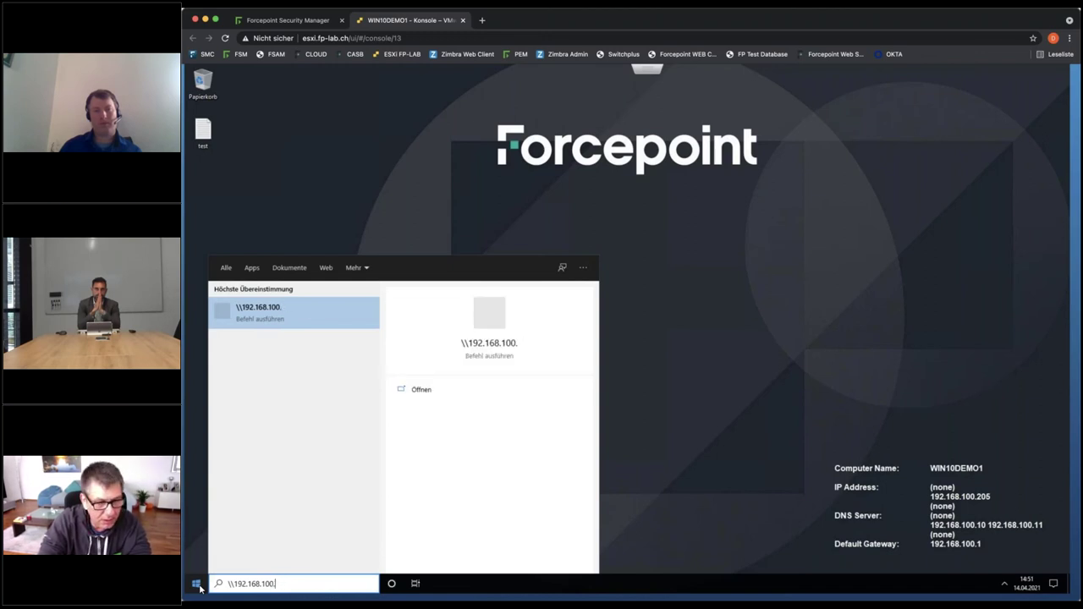
pyautogui.write('10\\')
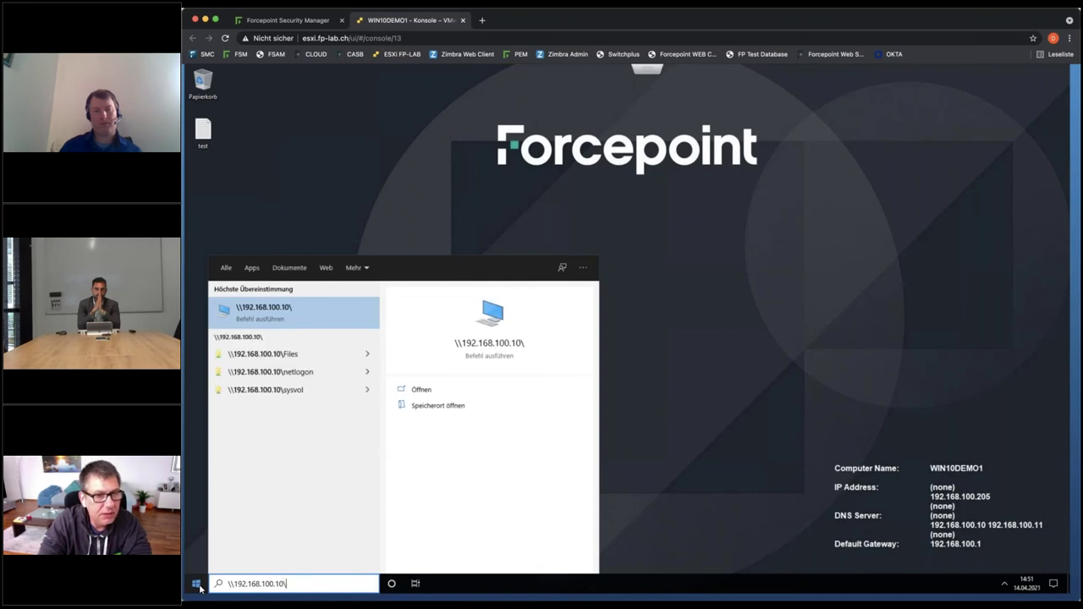
pyautogui.click(280, 352)
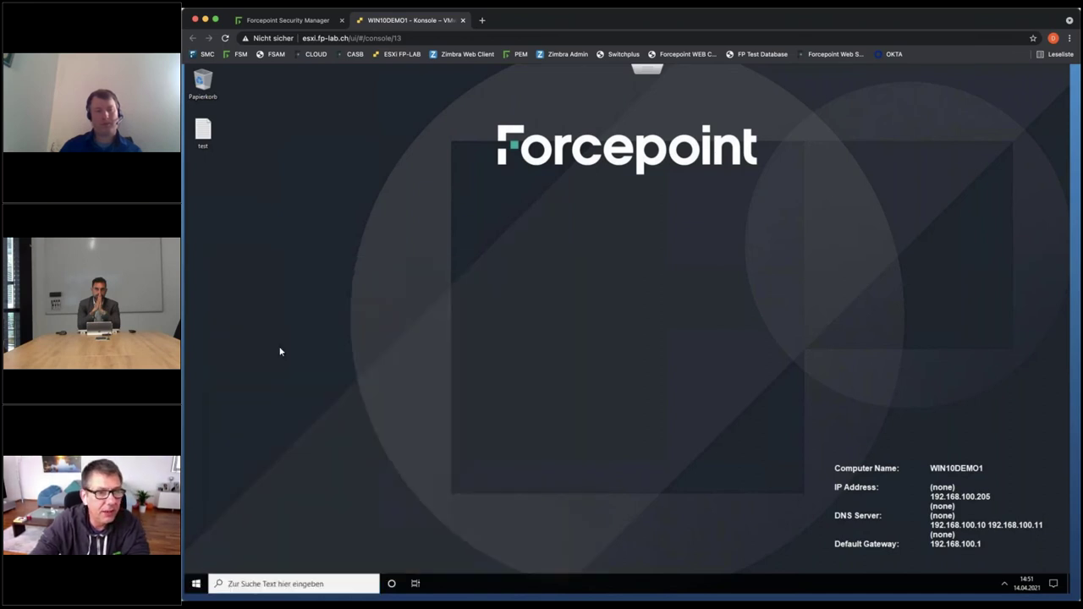
# Step: Copy the desktop file "test" to the Files share, allowing it as Personal data with the justification "Ich will mein Testdokument auf mein QNAP schicken"
pyautogui.moveTo(204, 134); pyautogui.dragTo(819, 347)
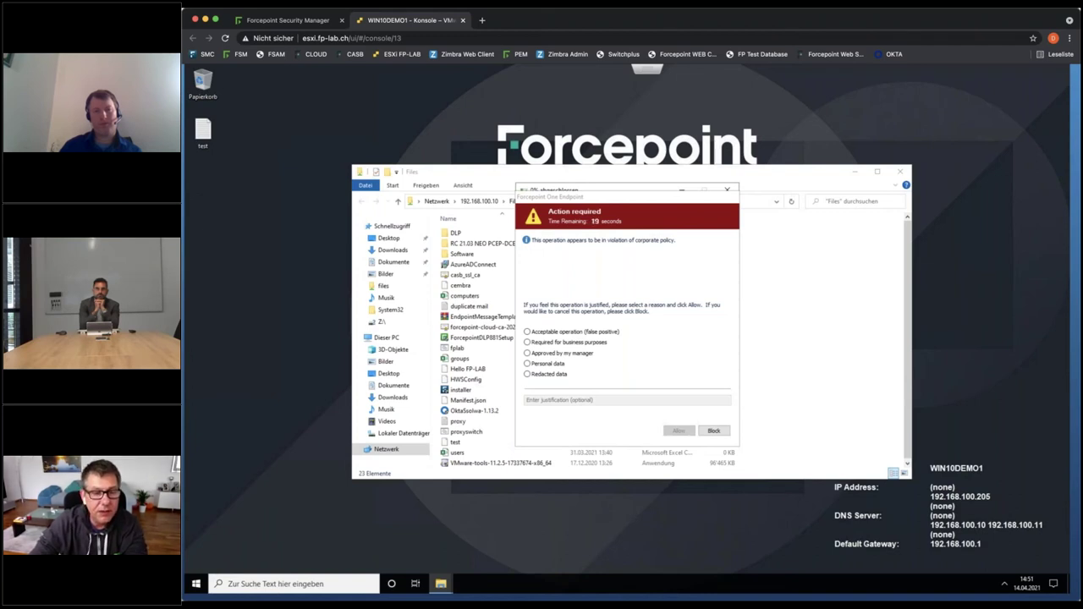
pyautogui.click(527, 363)
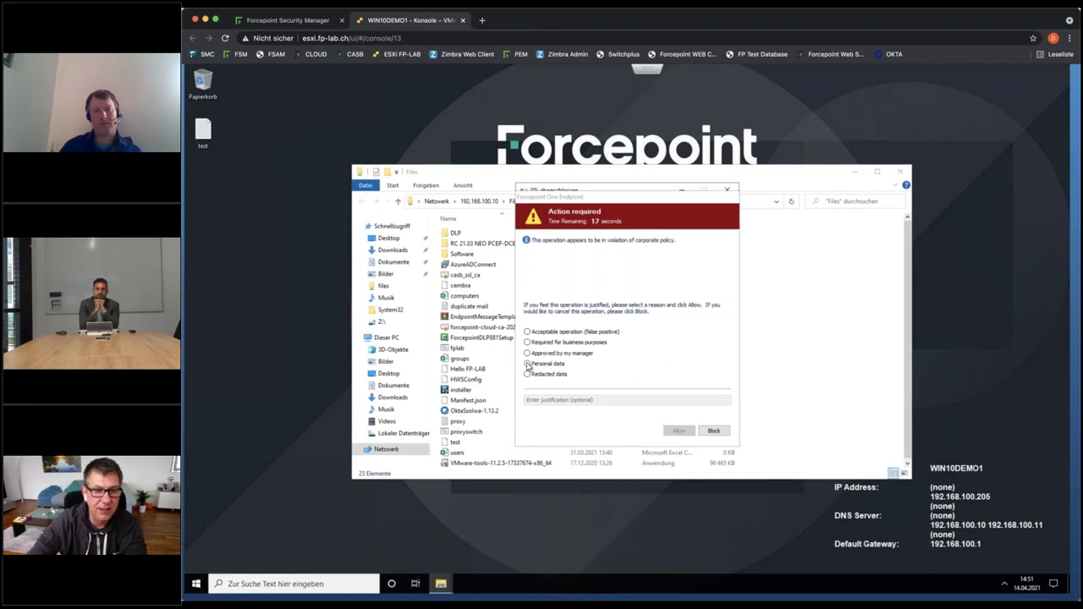
pyautogui.click(596, 400)
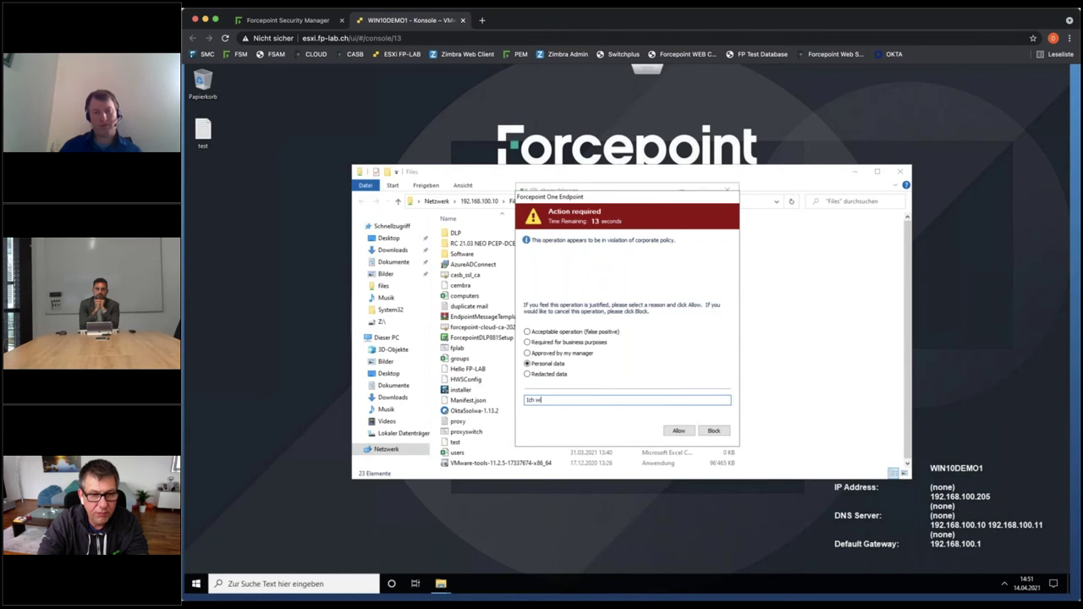
pyautogui.write('n Testdokument auf mein QNAP')
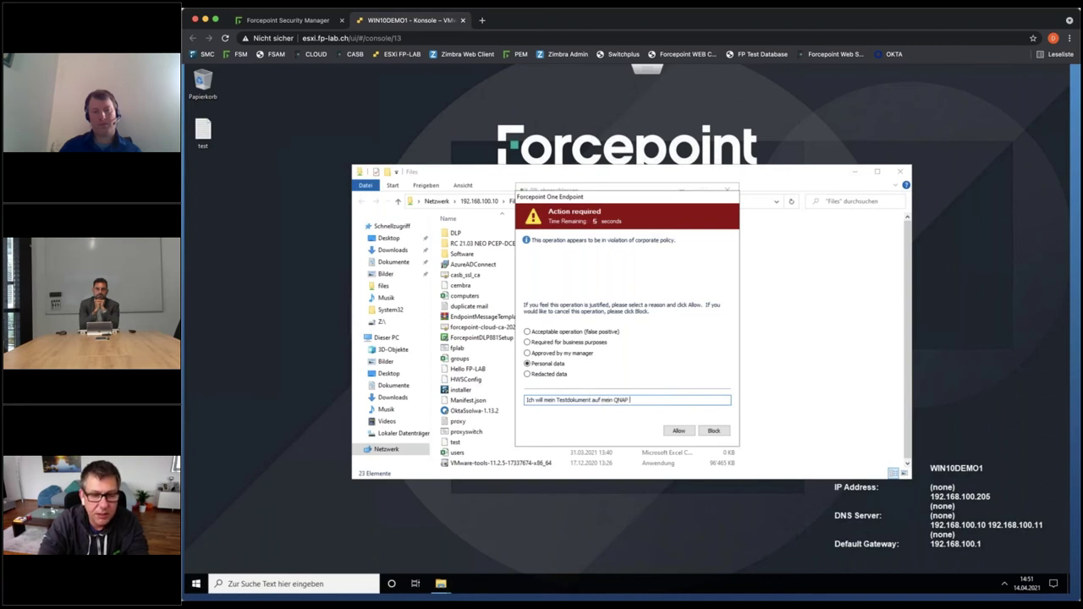
pyautogui.write('n')
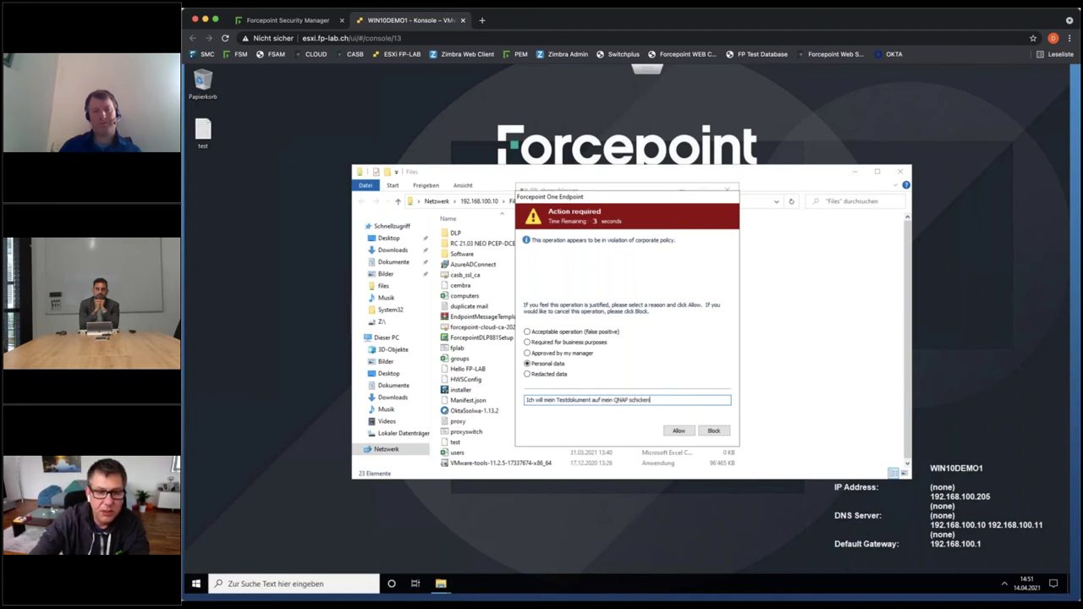
pyautogui.click(680, 431)
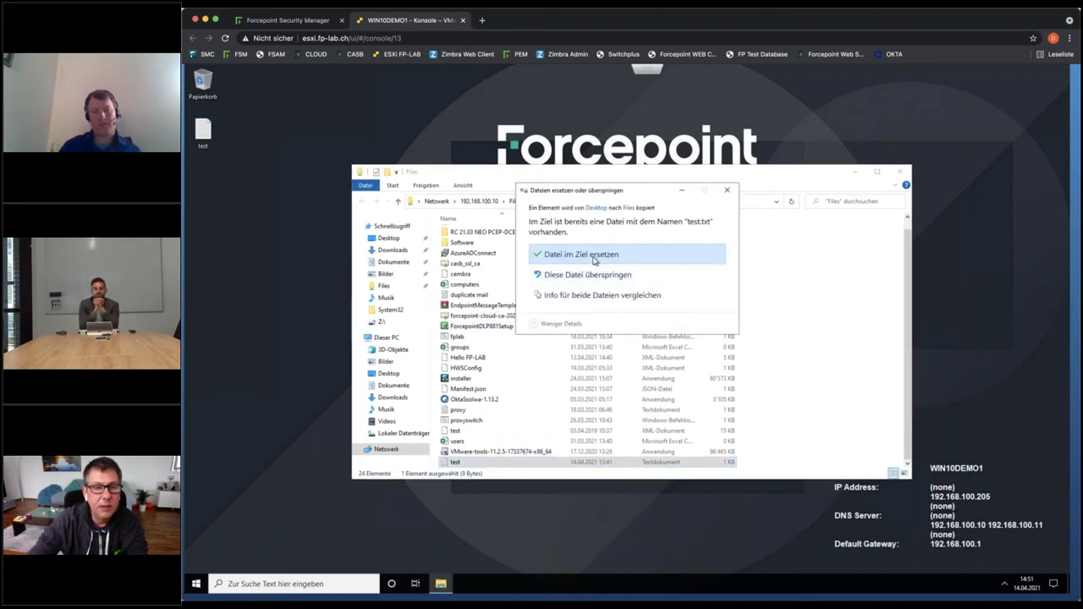
# Step: Replace the existing test.txt in the Files share and choose Redacted data as the justification reason, leaving the explanation empty
pyautogui.click(594, 258)
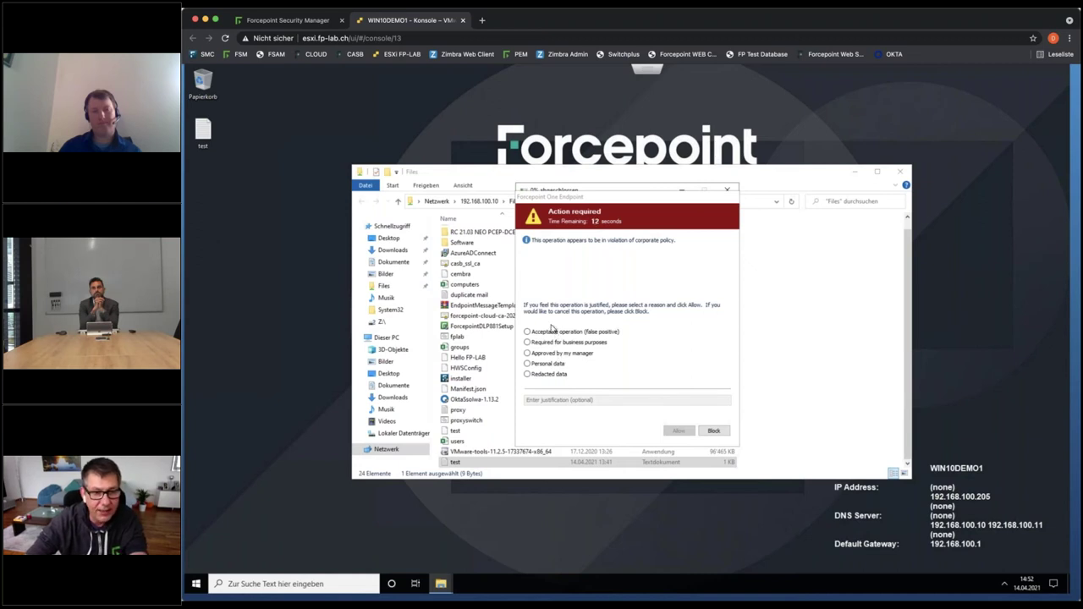
pyautogui.click(565, 403)
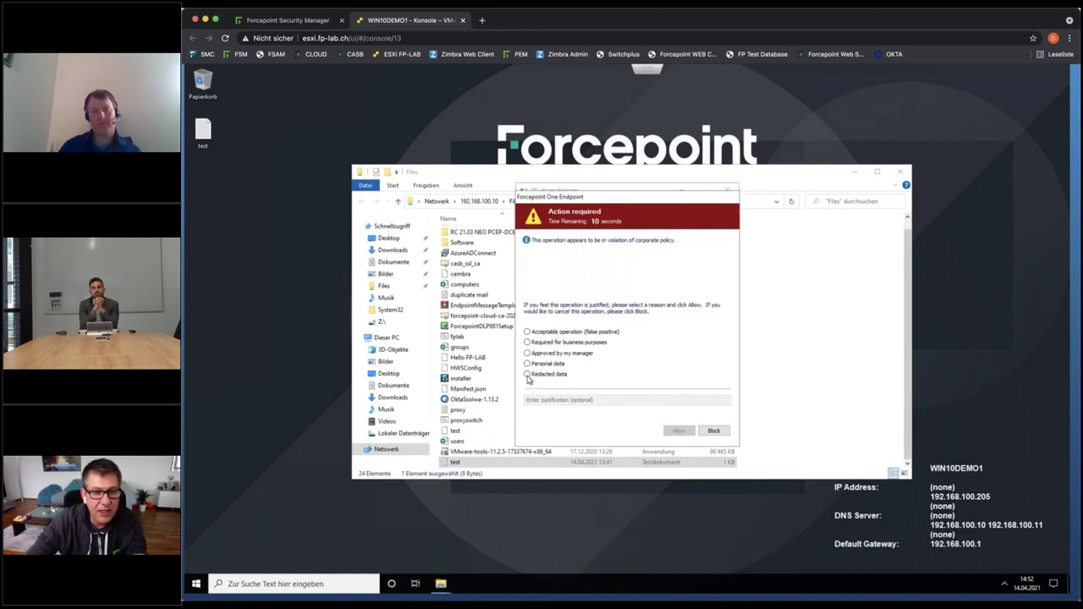
pyautogui.click(528, 375)
pyautogui.click(559, 402)
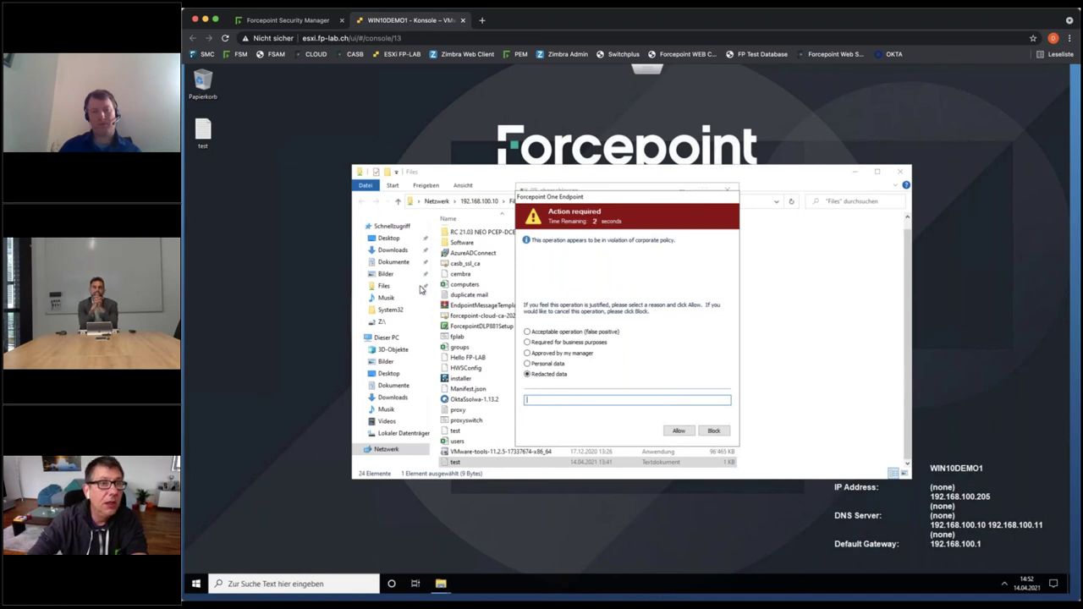
# Step: Switch to Forcepoint Security Manager, open the Incidents (last 3 days) report, and view the details of the newest Endpoint LAN incident
pyautogui.click(298, 20)
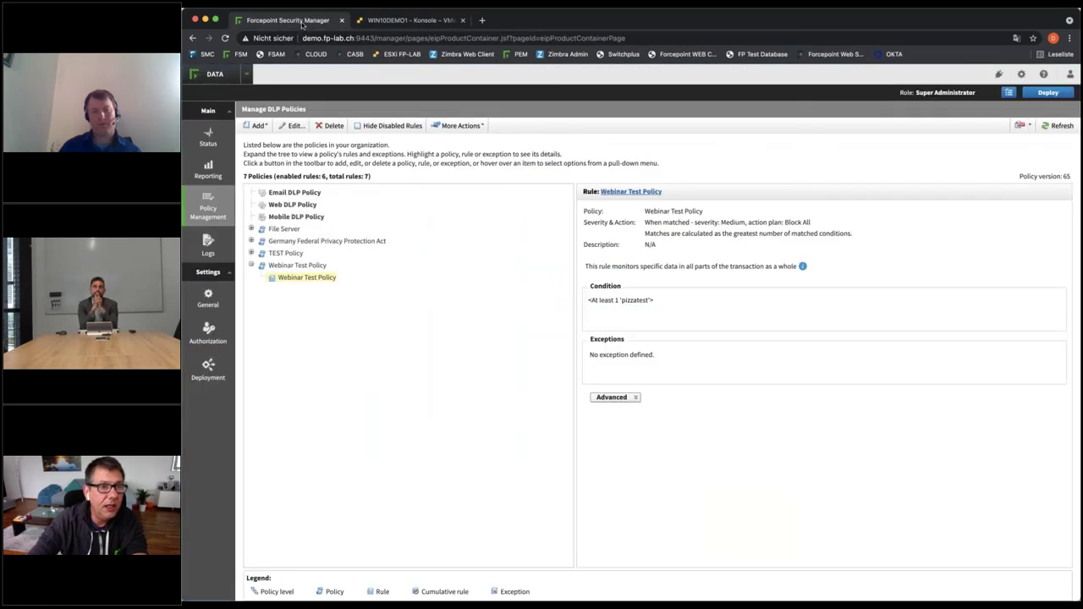
pyautogui.moveTo(214, 174)
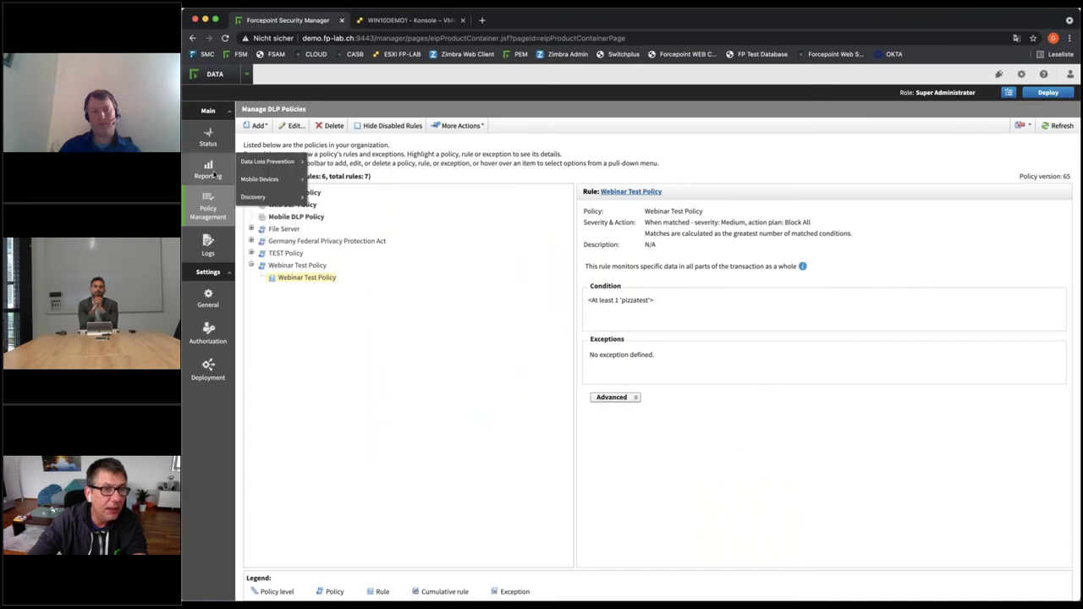
pyautogui.moveTo(280, 161)
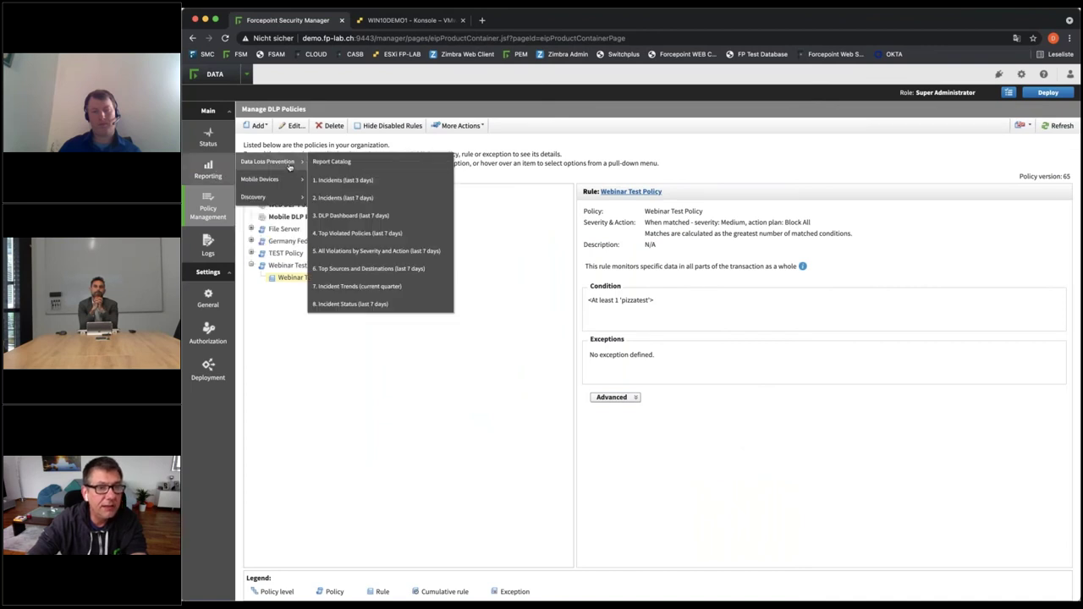
pyautogui.click(379, 180)
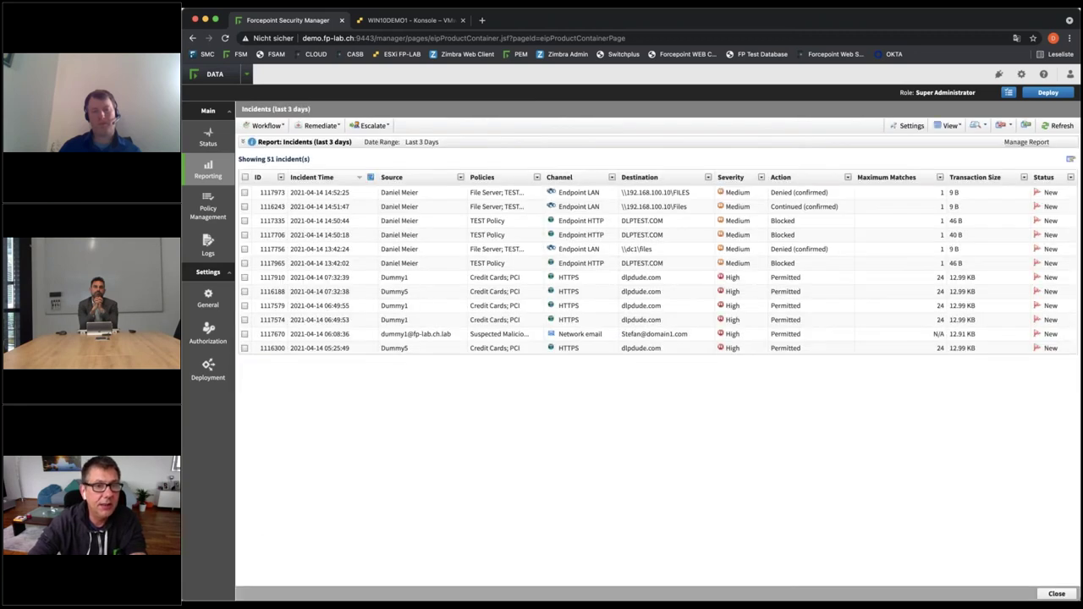
pyautogui.click(381, 192)
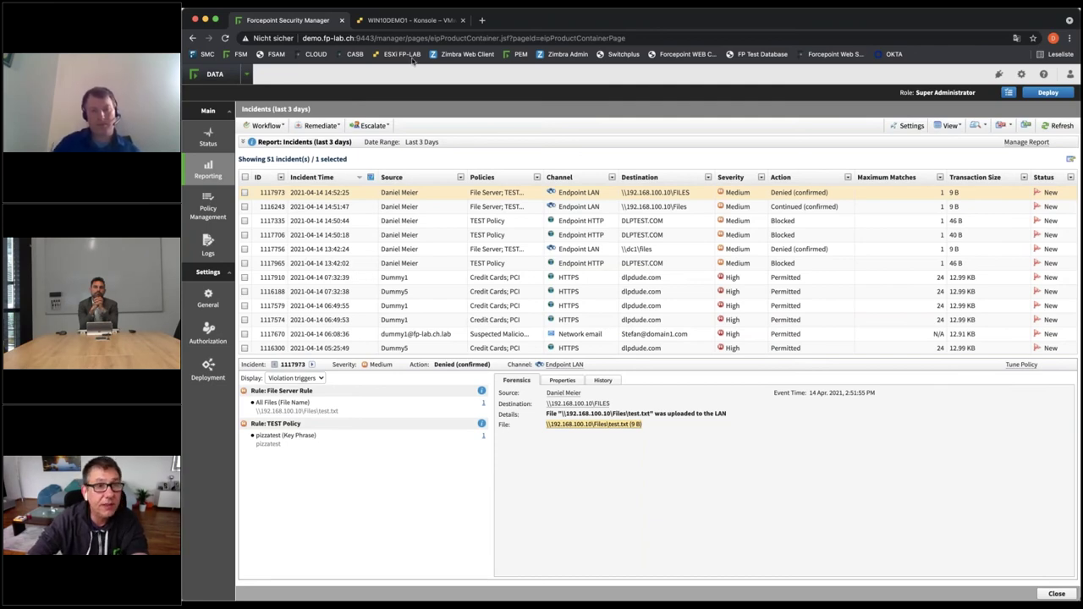
# Step: Switch to the WIN10DEMO1 console and check the signed-in user's account in the Windows Start menu
pyautogui.hotkey('ctrl', 'Tab')
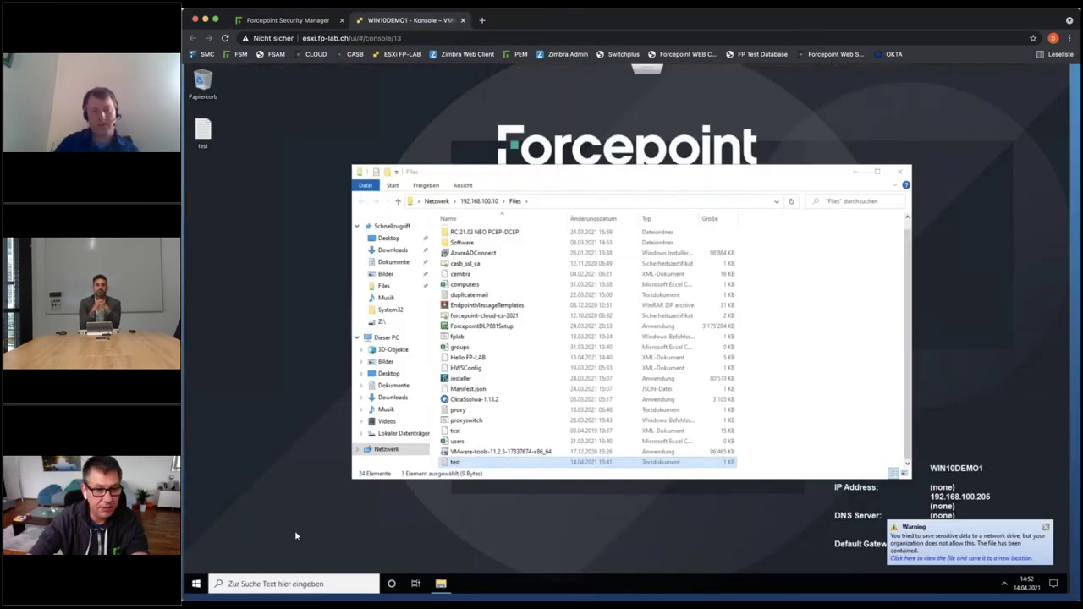
pyautogui.click(195, 583)
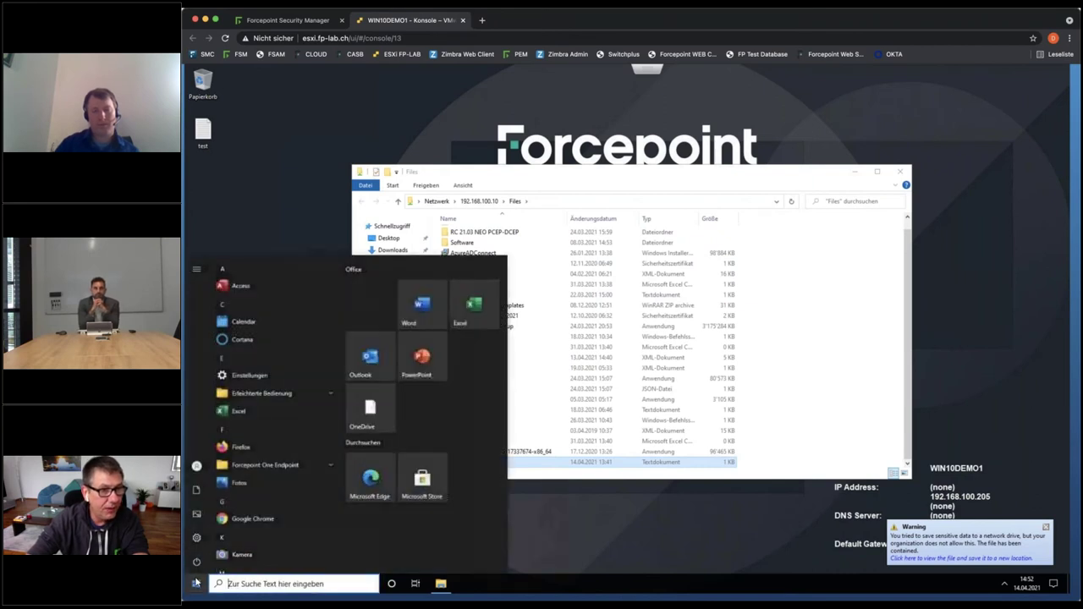
pyautogui.moveTo(197, 468)
pyautogui.click(240, 467)
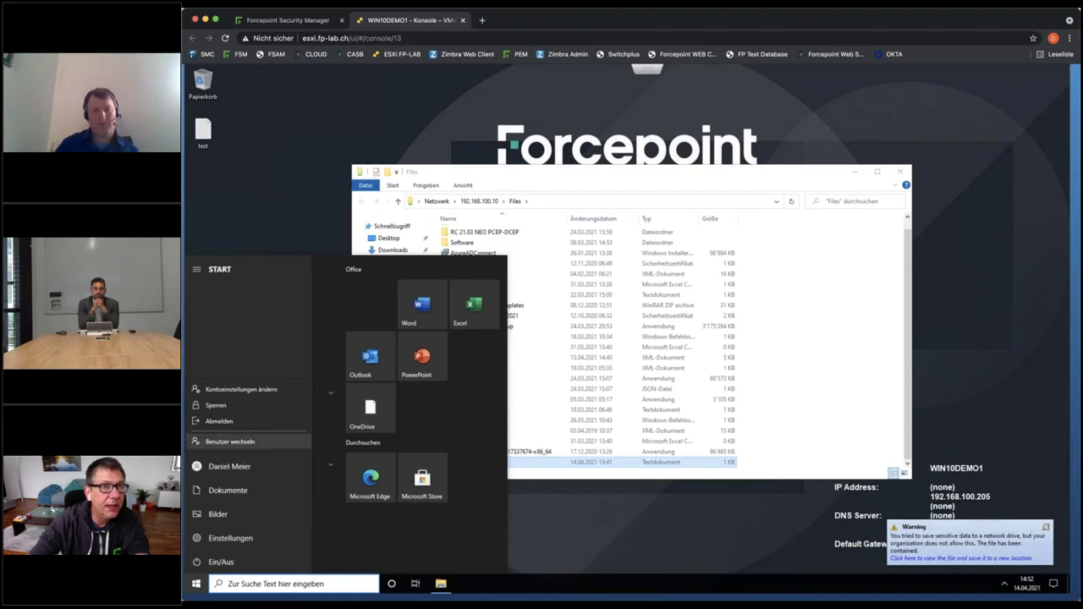
# Step: Return to the incident report in Forcepoint Security Manager and view the details of the 14:50:18 Endpoint HTTP incident for DLPTEST.COM
pyautogui.click(292, 20)
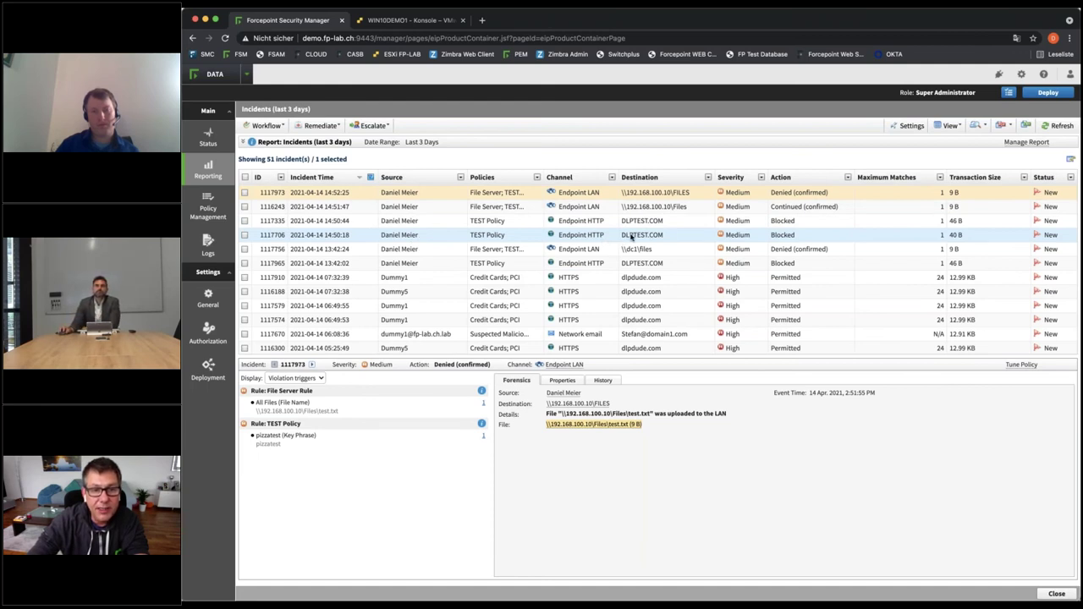
pyautogui.click(671, 235)
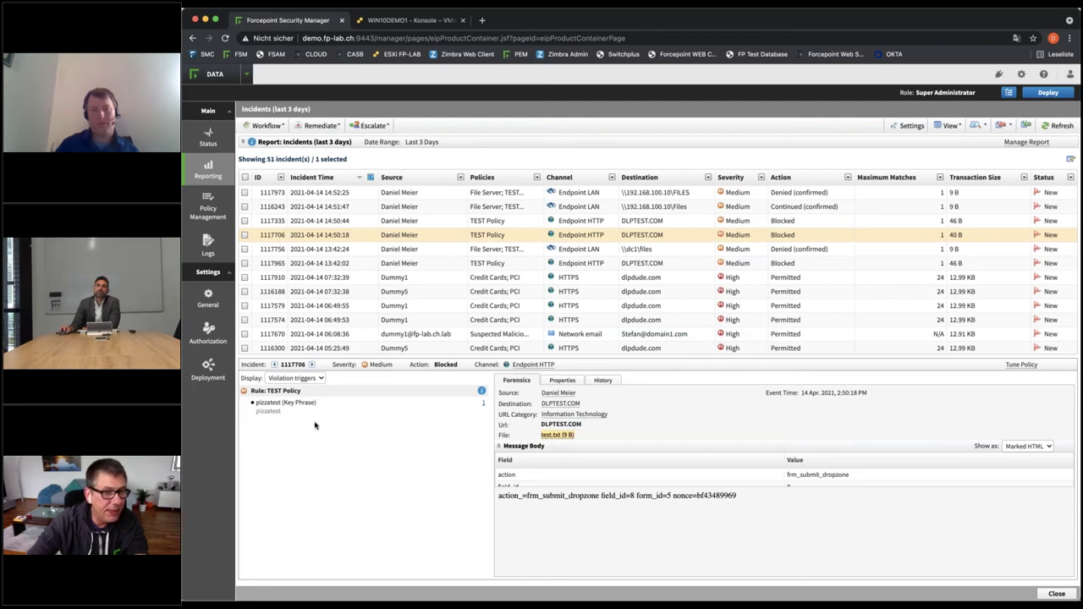
# Step: Preview the incident's test.txt file in a new window and highlight the pizzatest phrase in its content
pyautogui.click(581, 435)
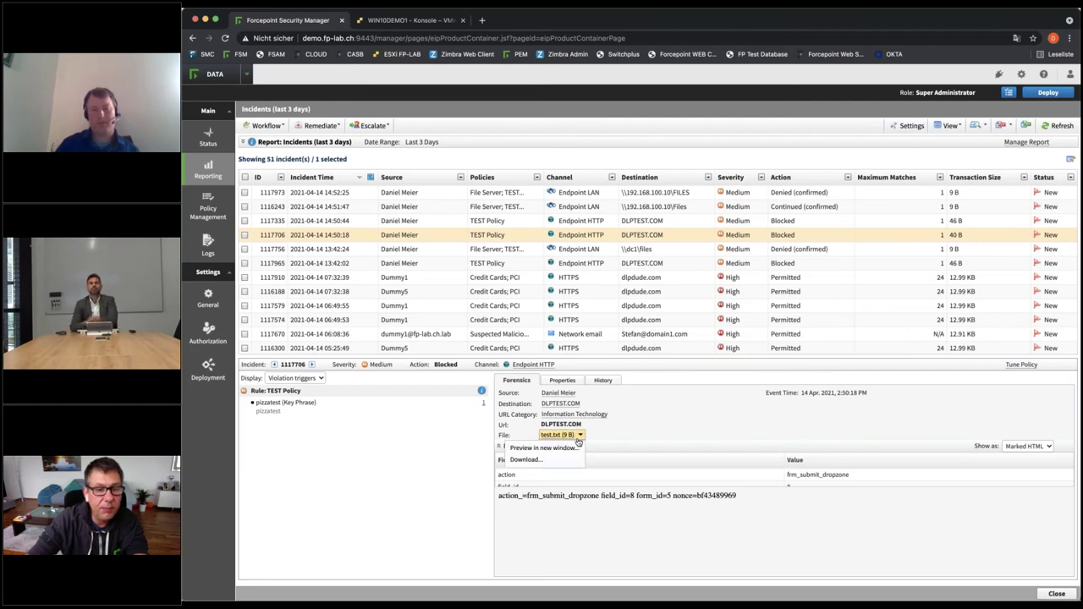
pyautogui.click(542, 449)
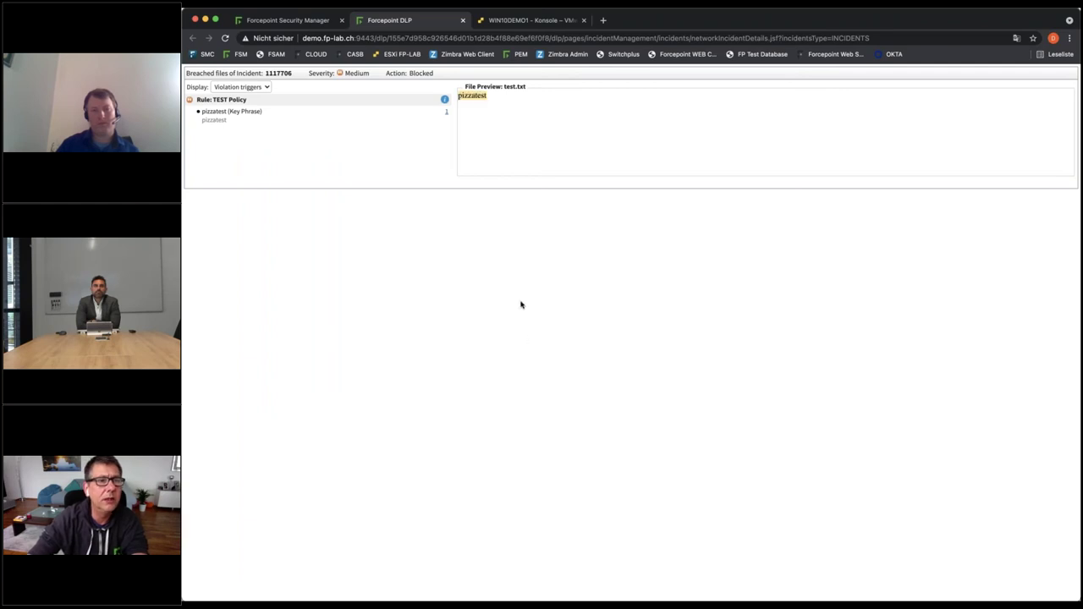
pyautogui.doubleClick(466, 95)
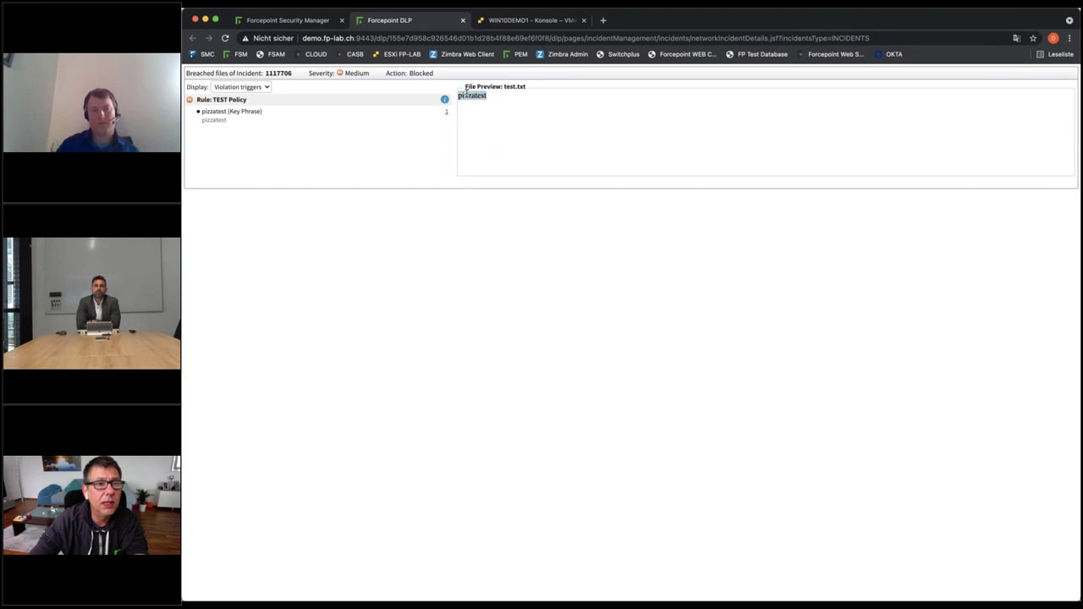
# Step: Return to the incident report and change the status of the selected 14:50:18 DLPTEST.COM incident to Closed
pyautogui.click(288, 20)
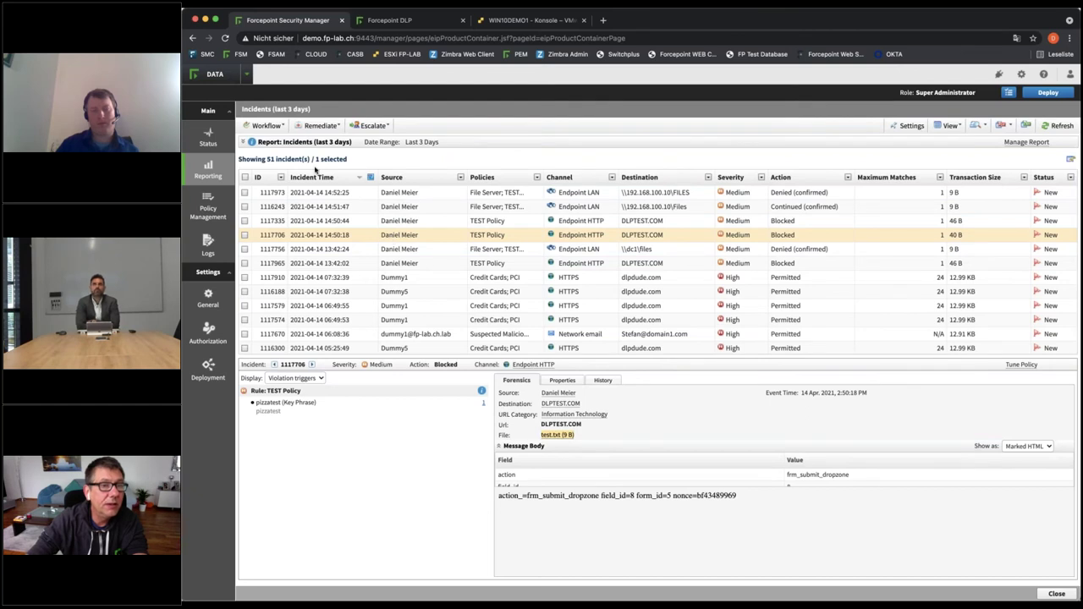
pyautogui.click(279, 125)
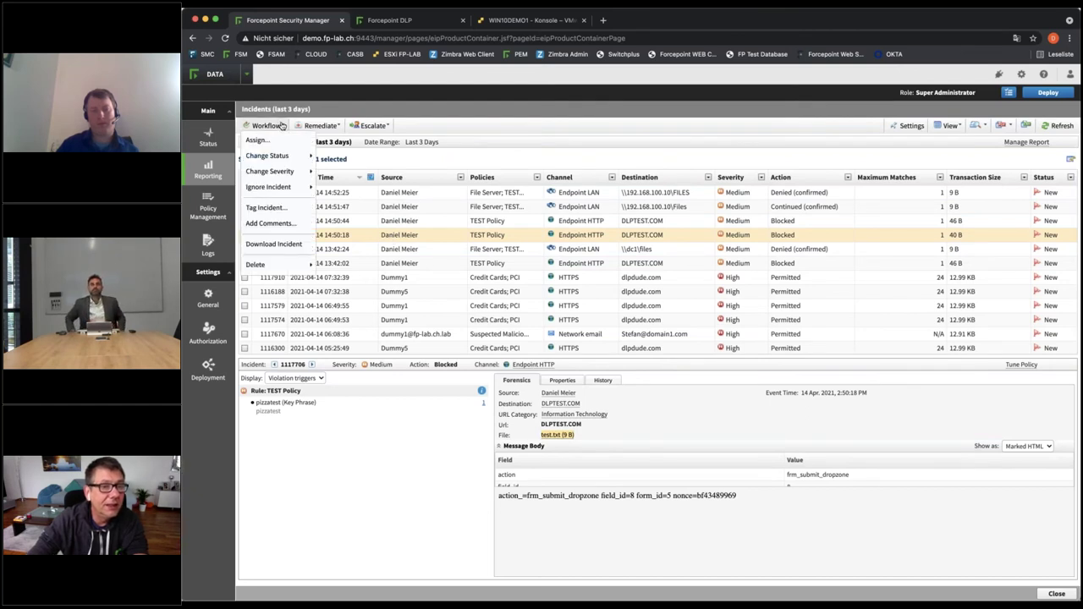
pyautogui.moveTo(281, 187)
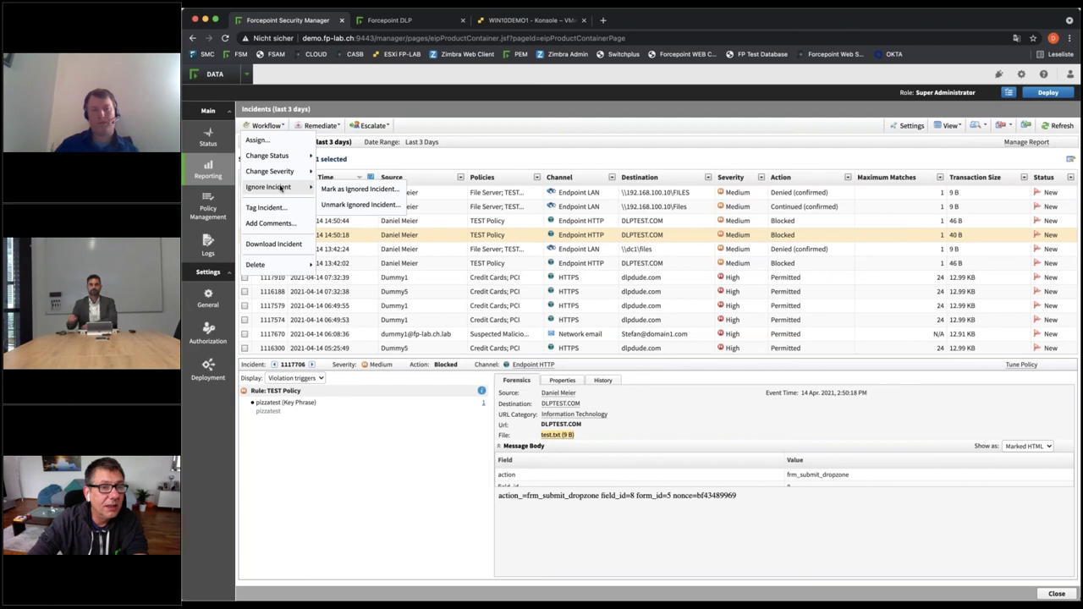
pyautogui.moveTo(282, 158)
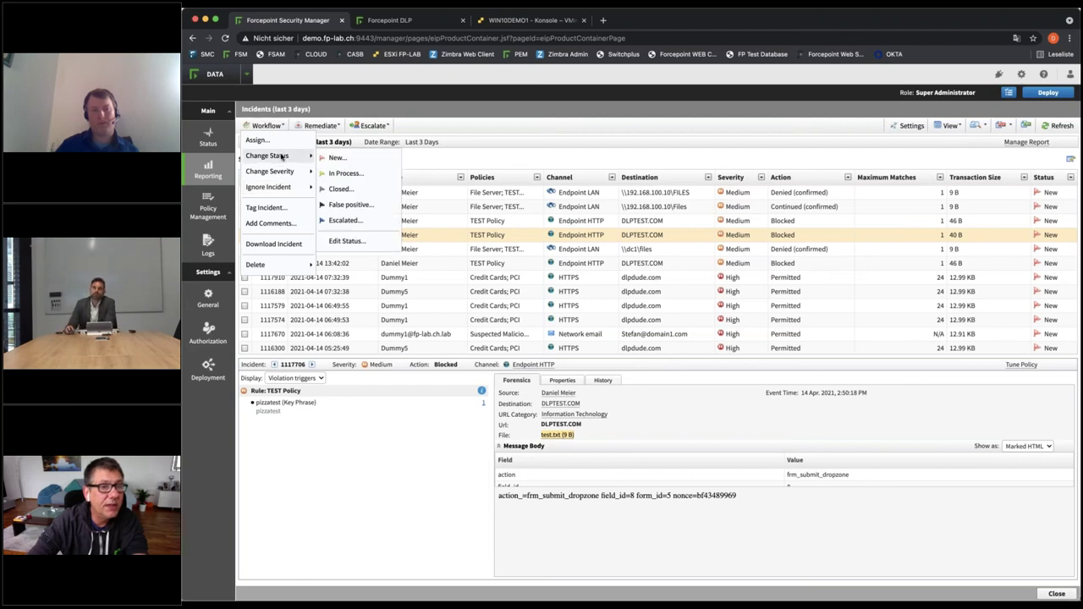
pyautogui.click(339, 189)
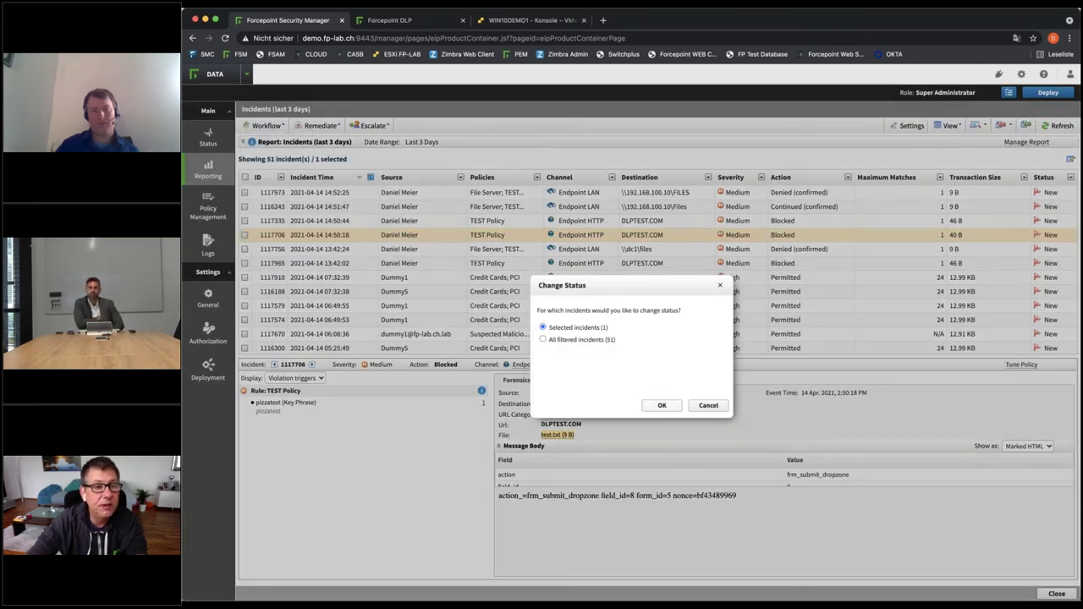
pyautogui.click(661, 405)
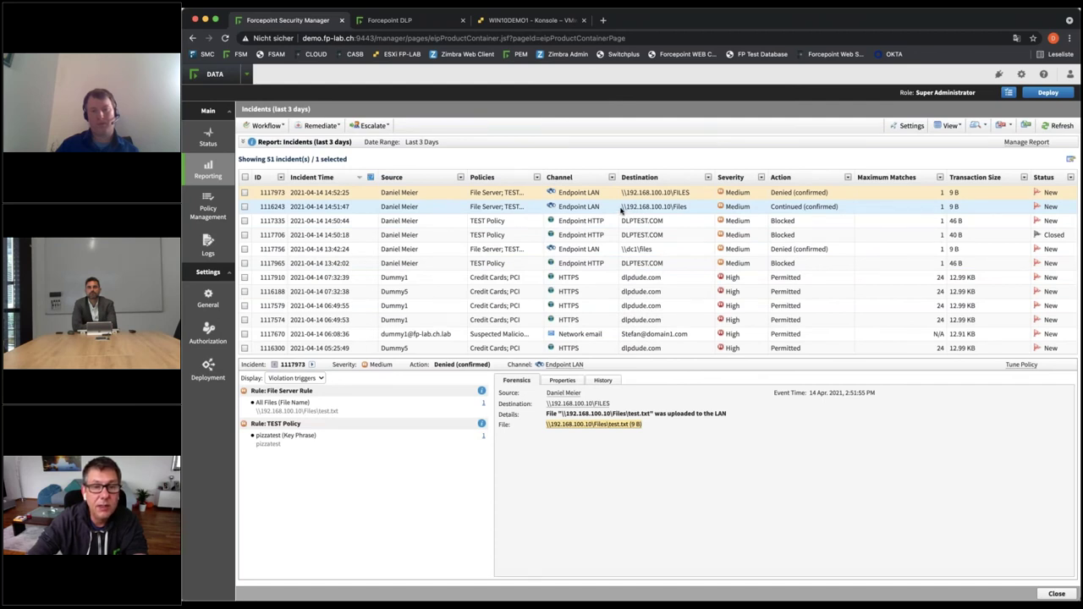
# Step: View the forensics and full properties of the 14:51:47 Endpoint LAN incident, including its source and attachment details
pyautogui.click(689, 209)
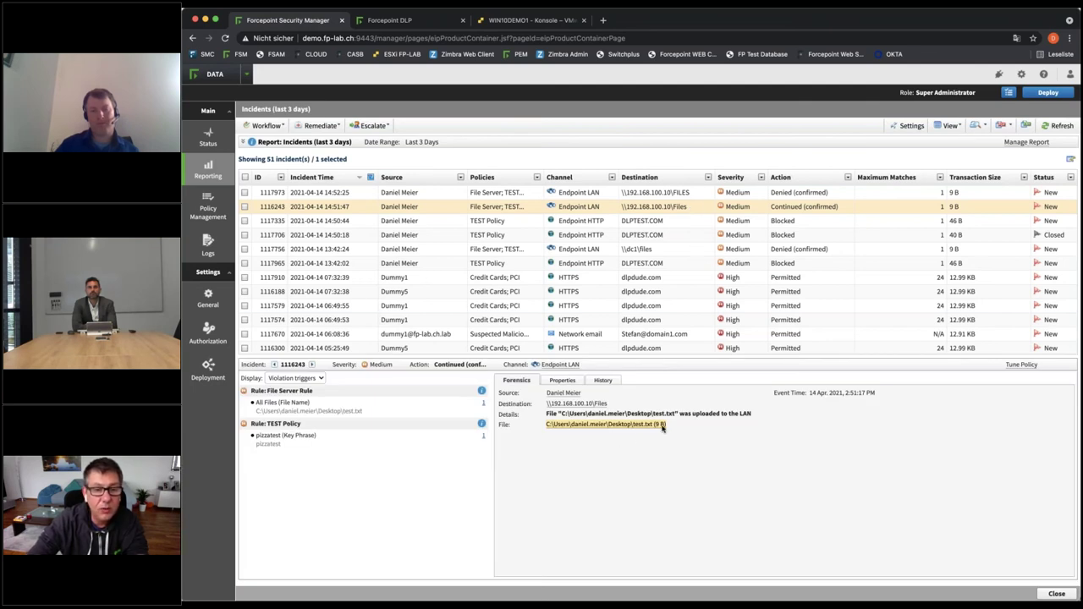
pyautogui.click(562, 381)
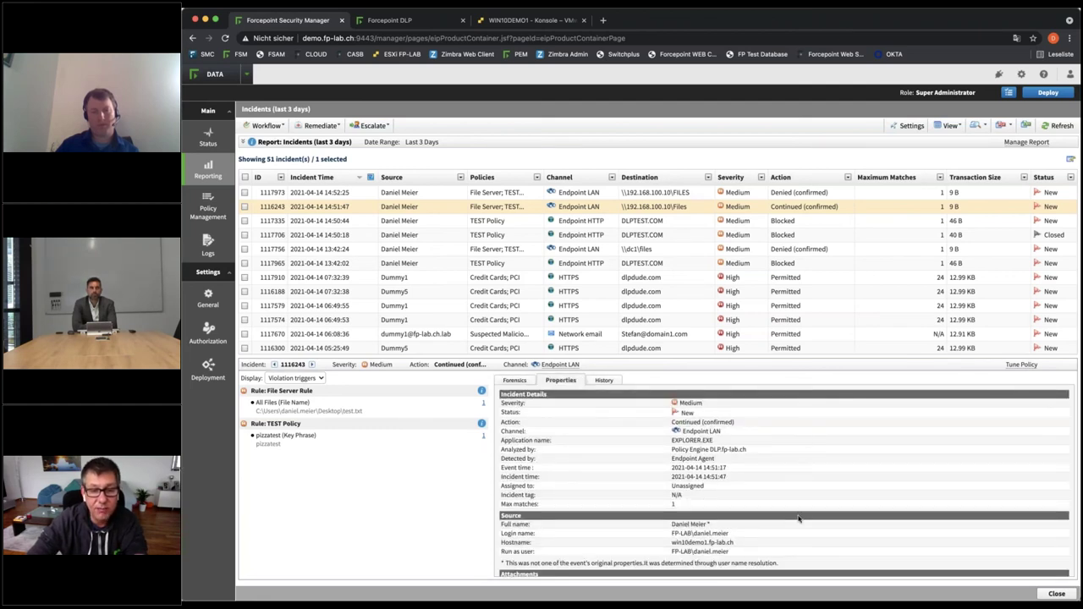
pyautogui.scroll(-1, 798, 518)
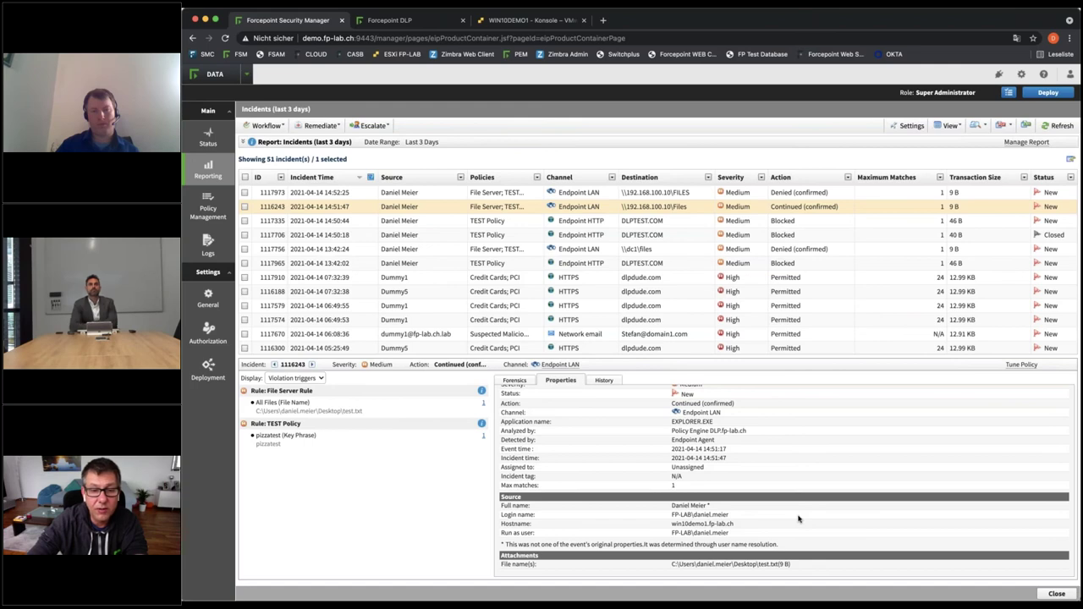
pyautogui.scroll(1, 798, 518)
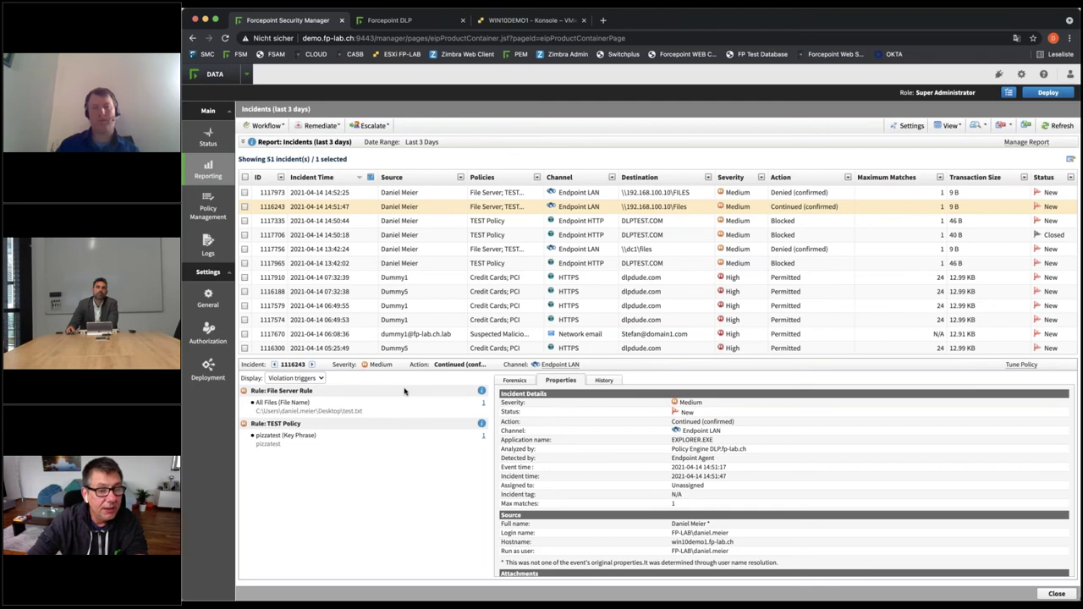
# Step: Show the available discovery policy and discovery task options in Policy Management
pyautogui.moveTo(203, 207)
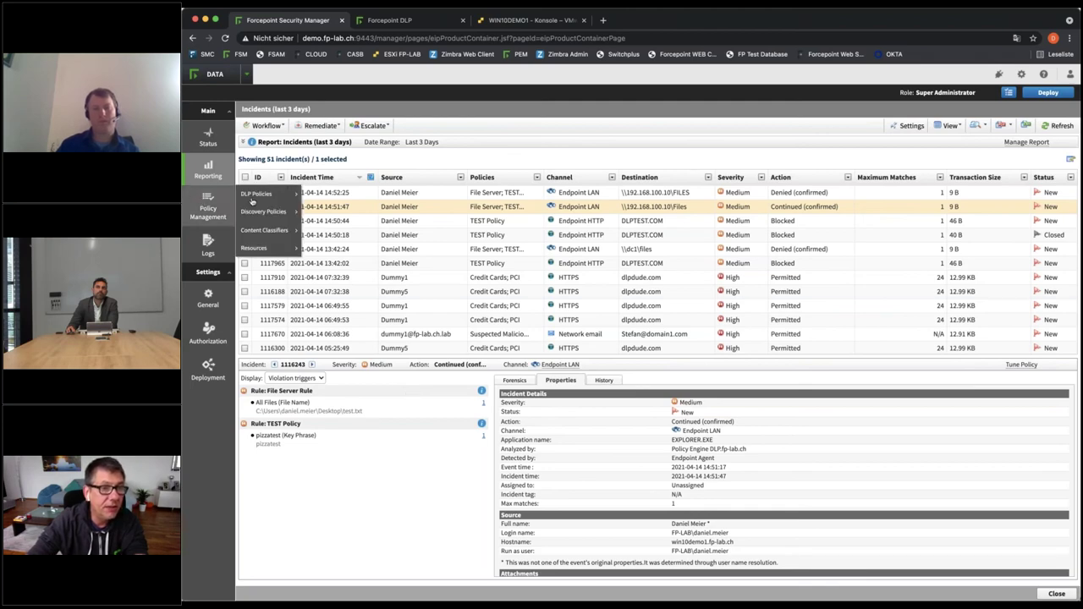
pyautogui.moveTo(251, 200)
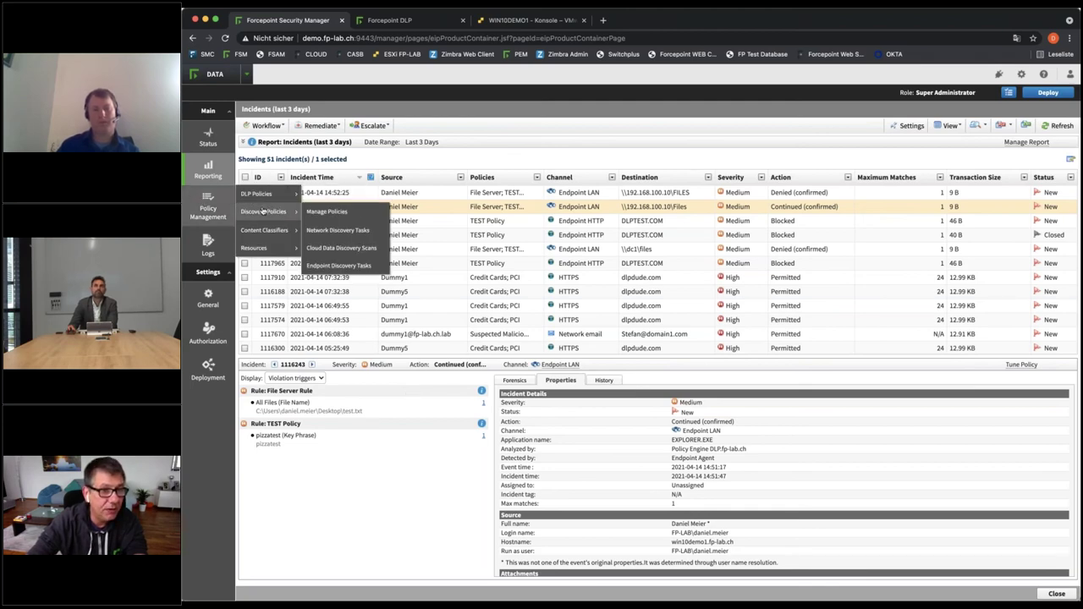